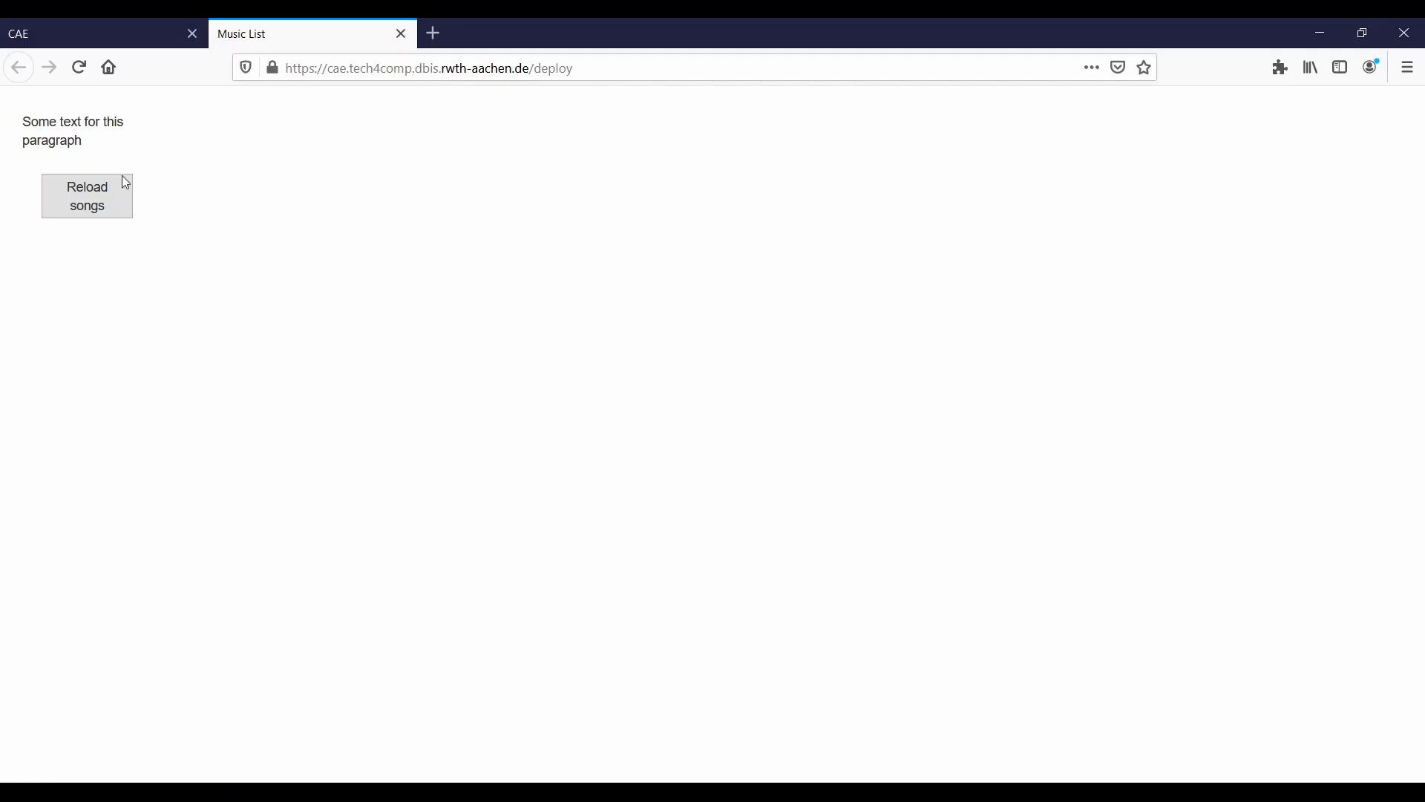
- Test reloading the songs in the deployed Music List application and close it
{"action": "left_click", "coordinate": [97, 199]}
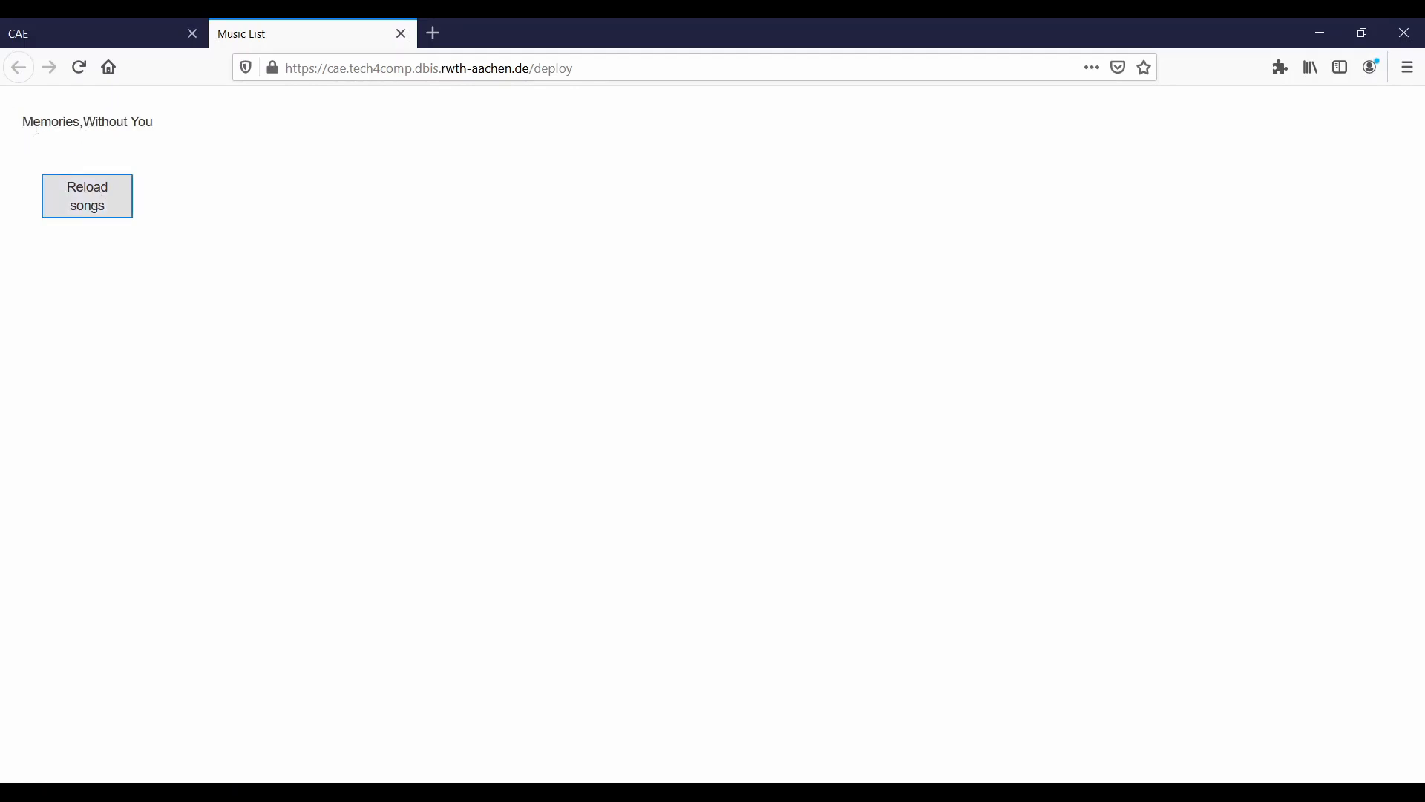
{"action": "key", "text": "ctrl+w"}
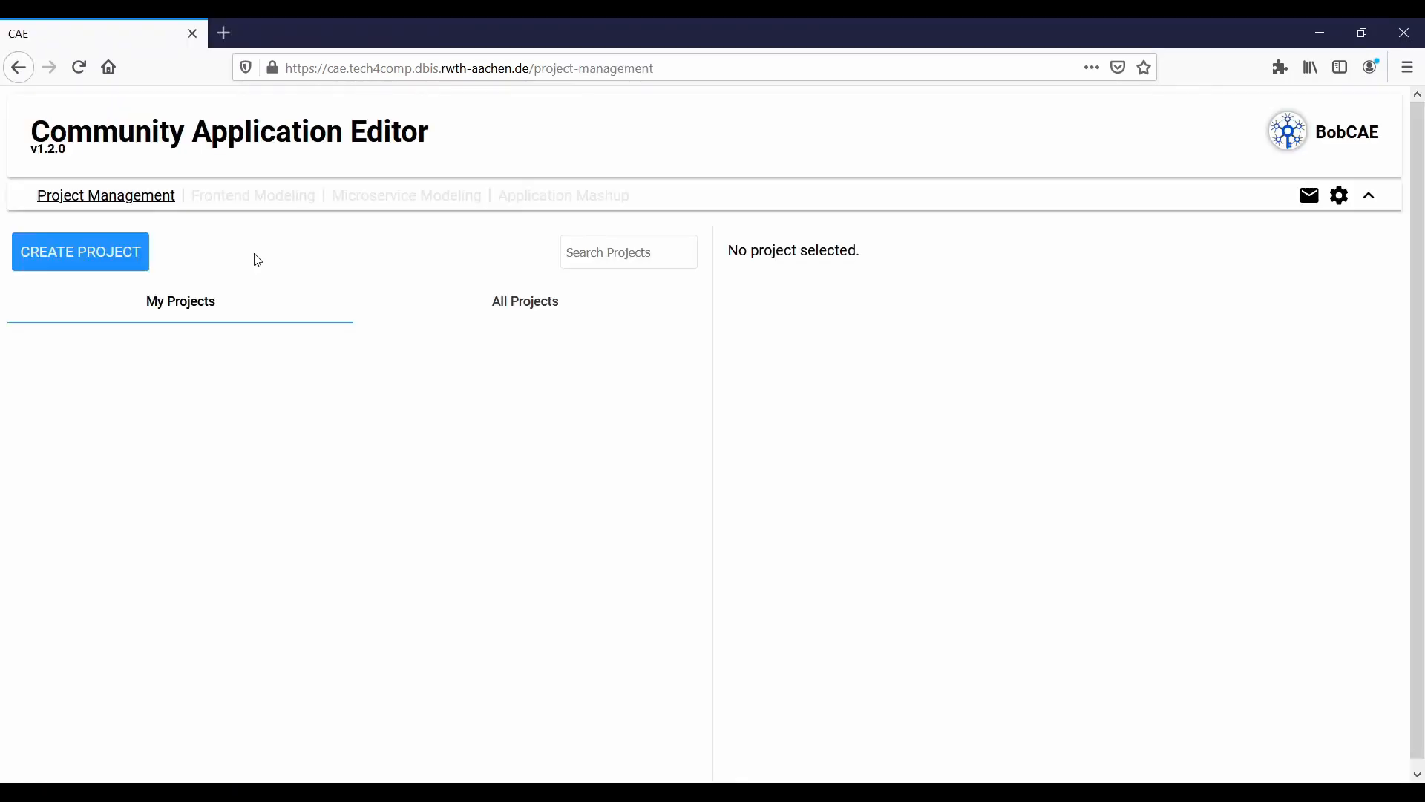
- Create a new project named "Music List"
{"action": "left_click", "coordinate": [110, 260]}
{"action": "left_click", "coordinate": [673, 444]}
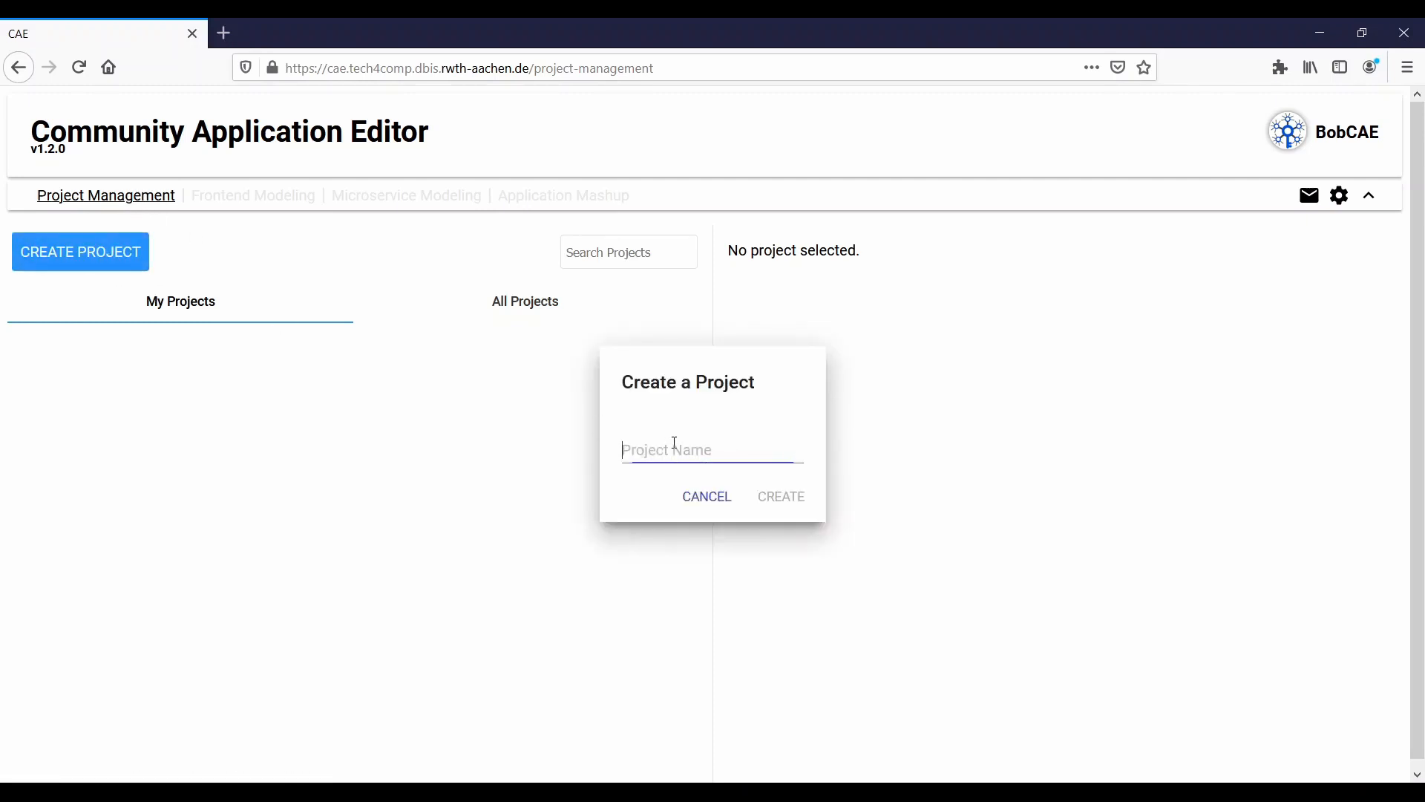
{"action": "type", "text": "Music List"}
{"action": "left_click", "coordinate": [794, 500]}
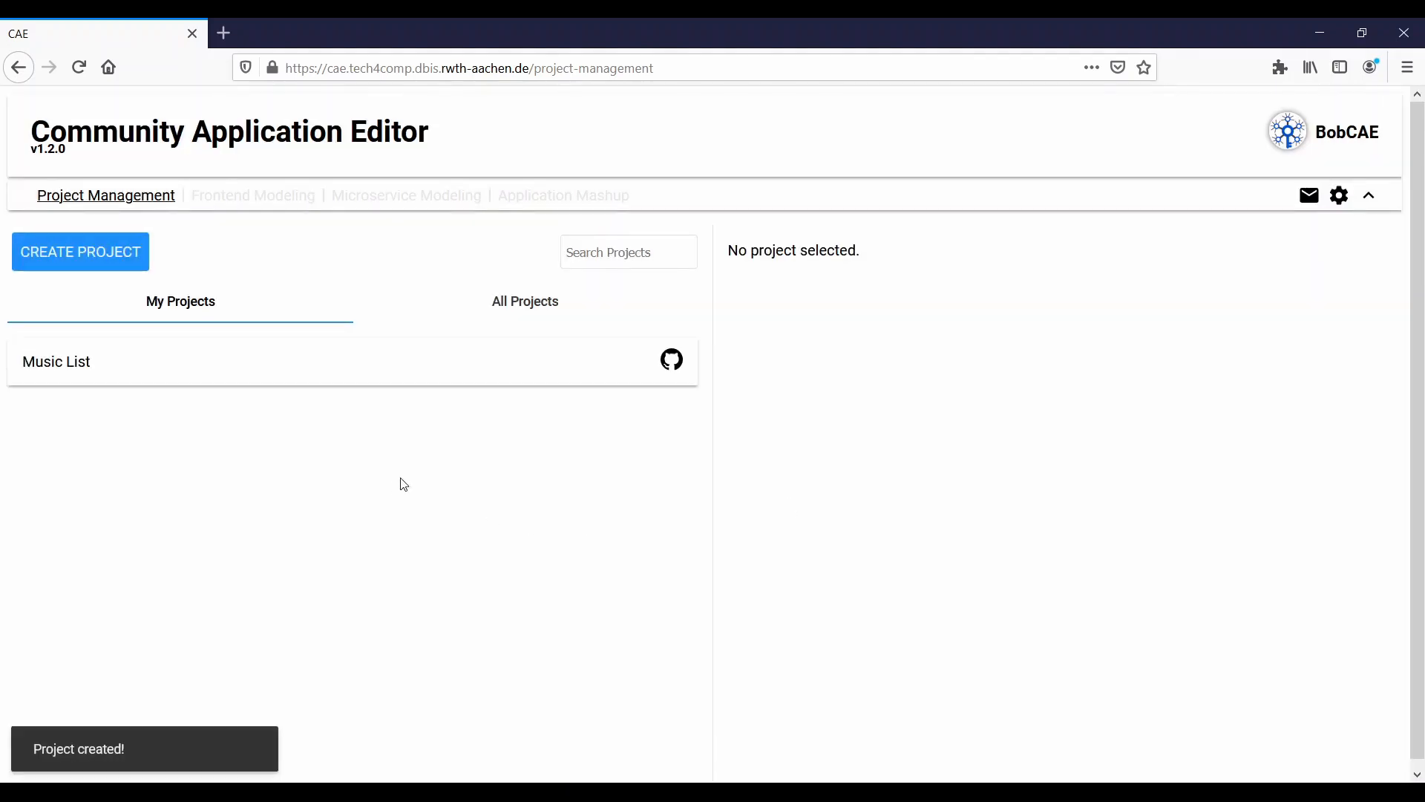
- Open the Music List project and change its only member's role to Software Engineer
{"action": "left_click", "coordinate": [199, 371]}
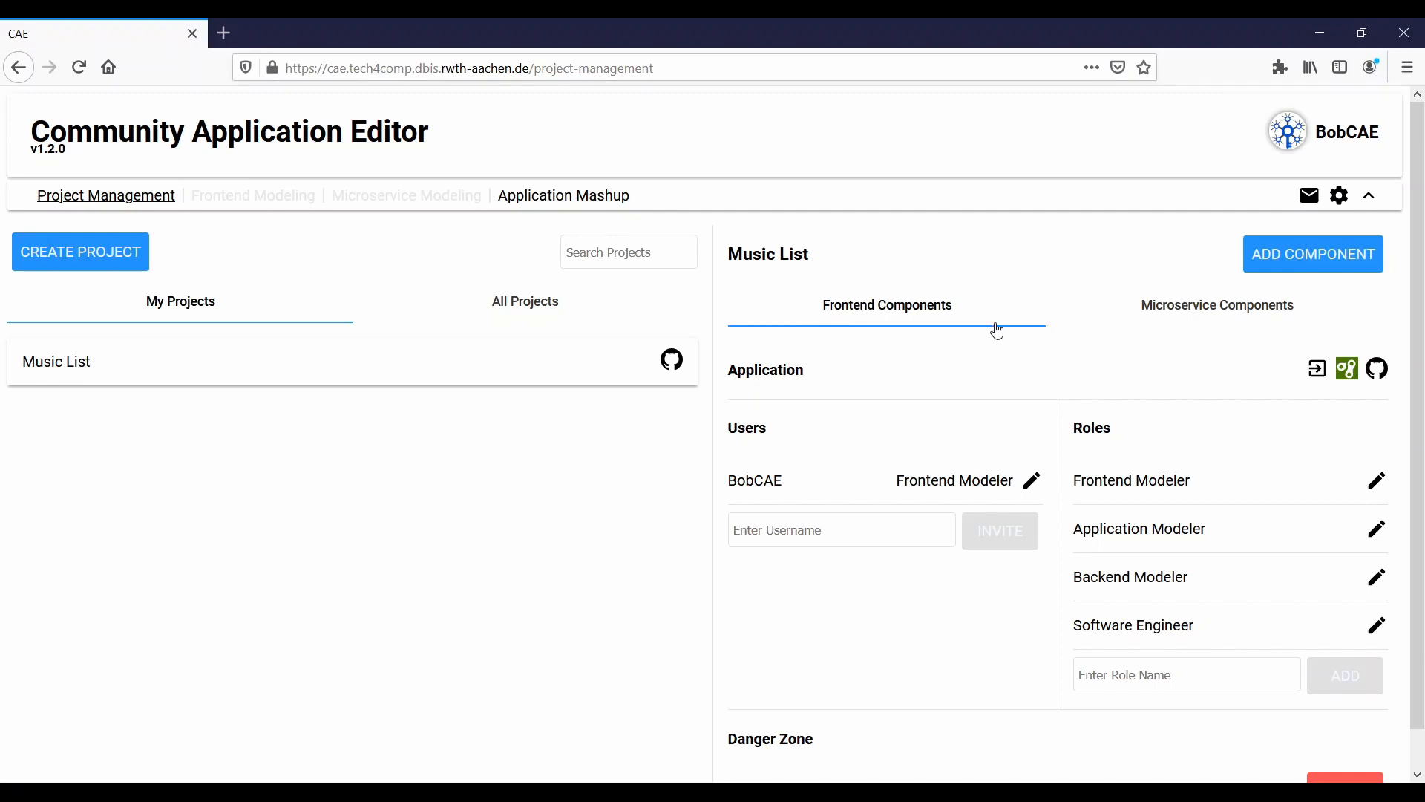
{"action": "left_click", "coordinate": [1209, 312]}
{"action": "left_click", "coordinate": [939, 324]}
{"action": "left_click", "coordinate": [1031, 481]}
{"action": "left_click", "coordinate": [740, 417]}
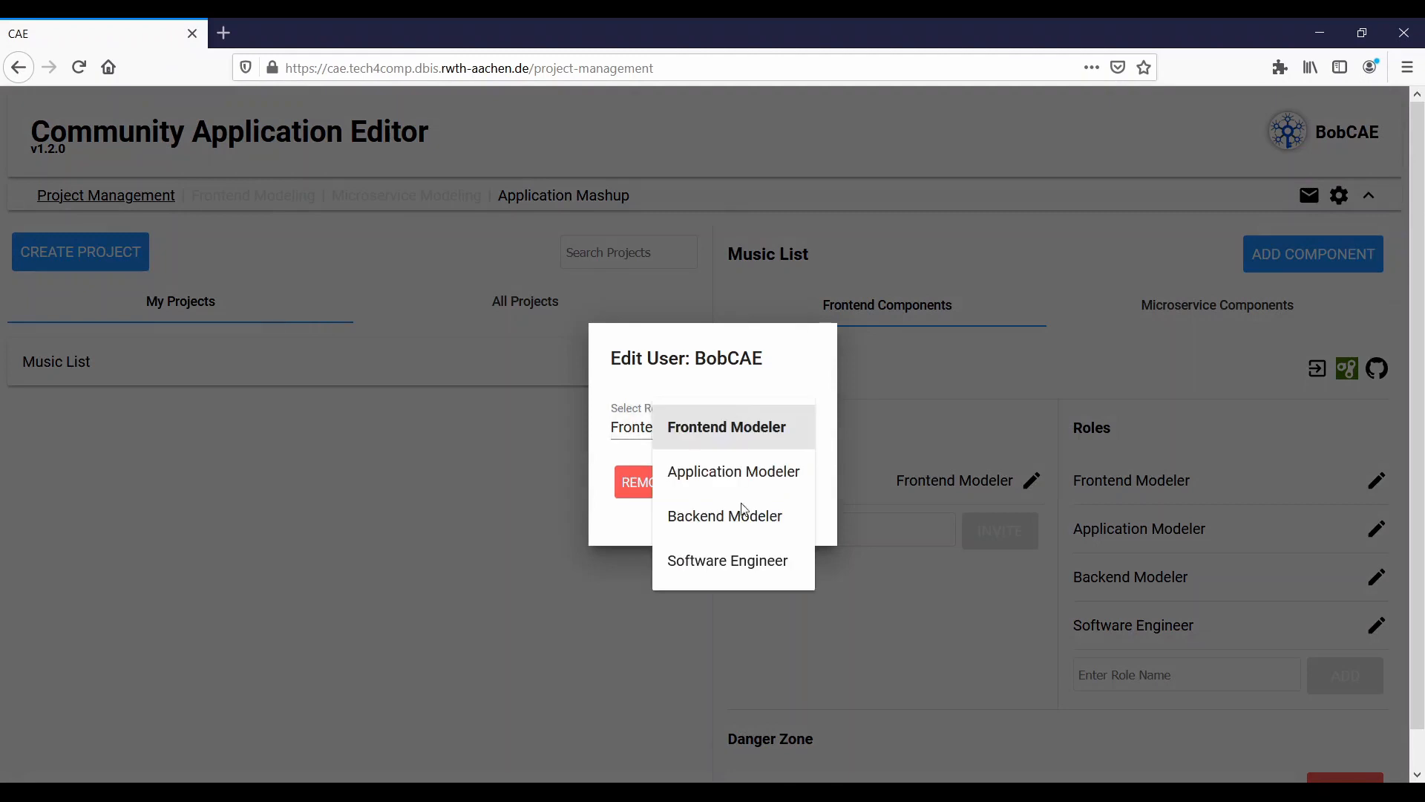
{"action": "left_click", "coordinate": [735, 562]}
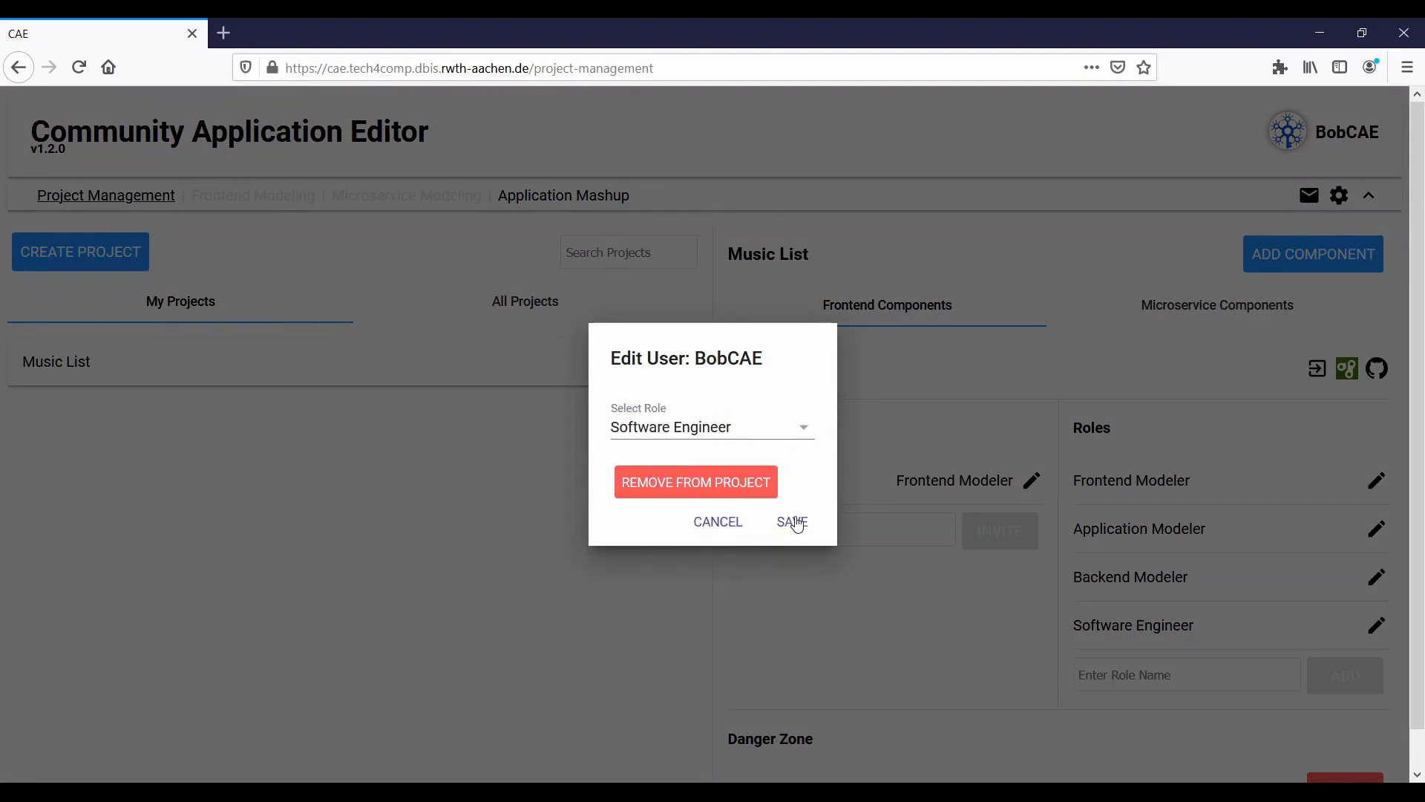
{"action": "left_click", "coordinate": [794, 522]}
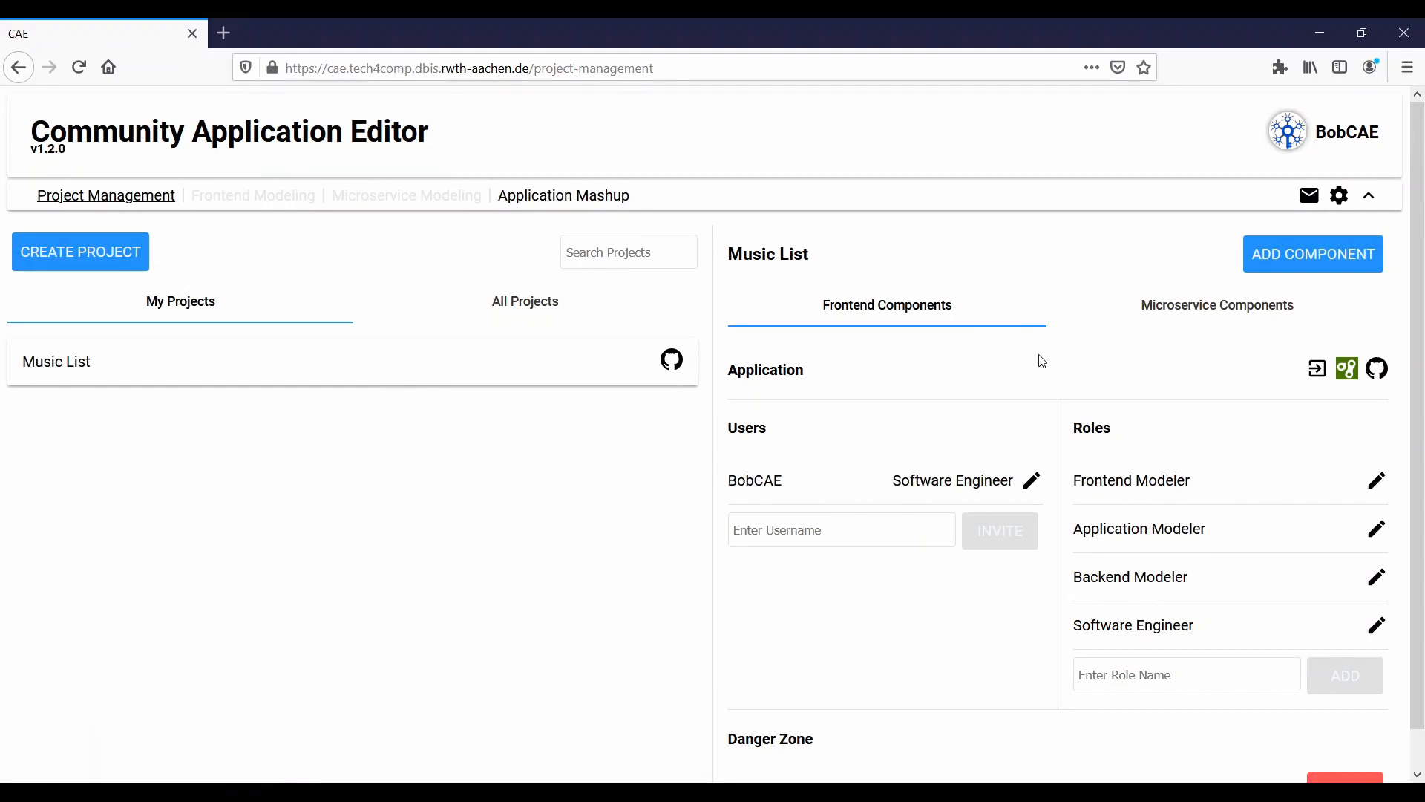
- Create a frontend component named "Music List" in the project and open it for modeling
{"action": "left_click", "coordinate": [1280, 264]}
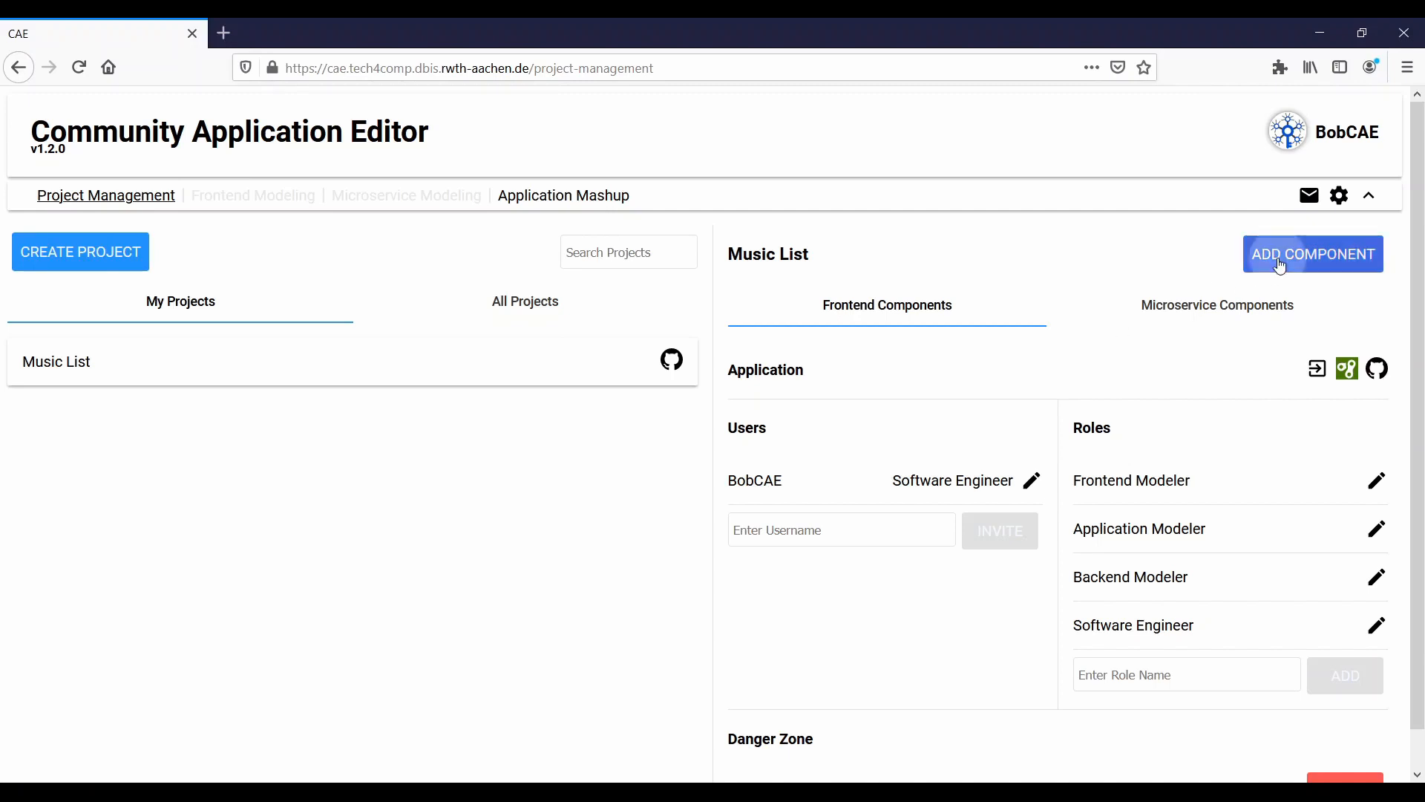
{"action": "type", "text": "Music List"}
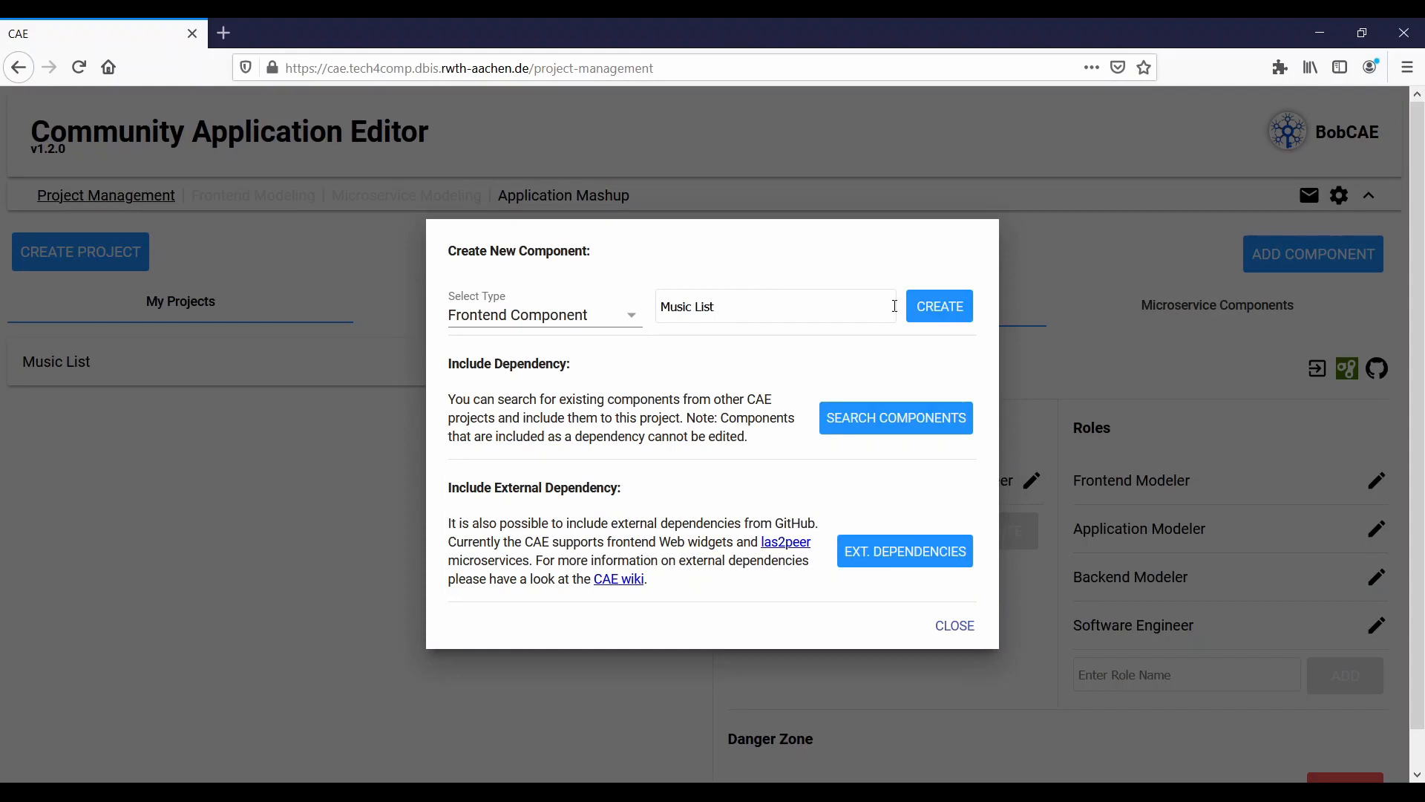
{"action": "left_click", "coordinate": [938, 307]}
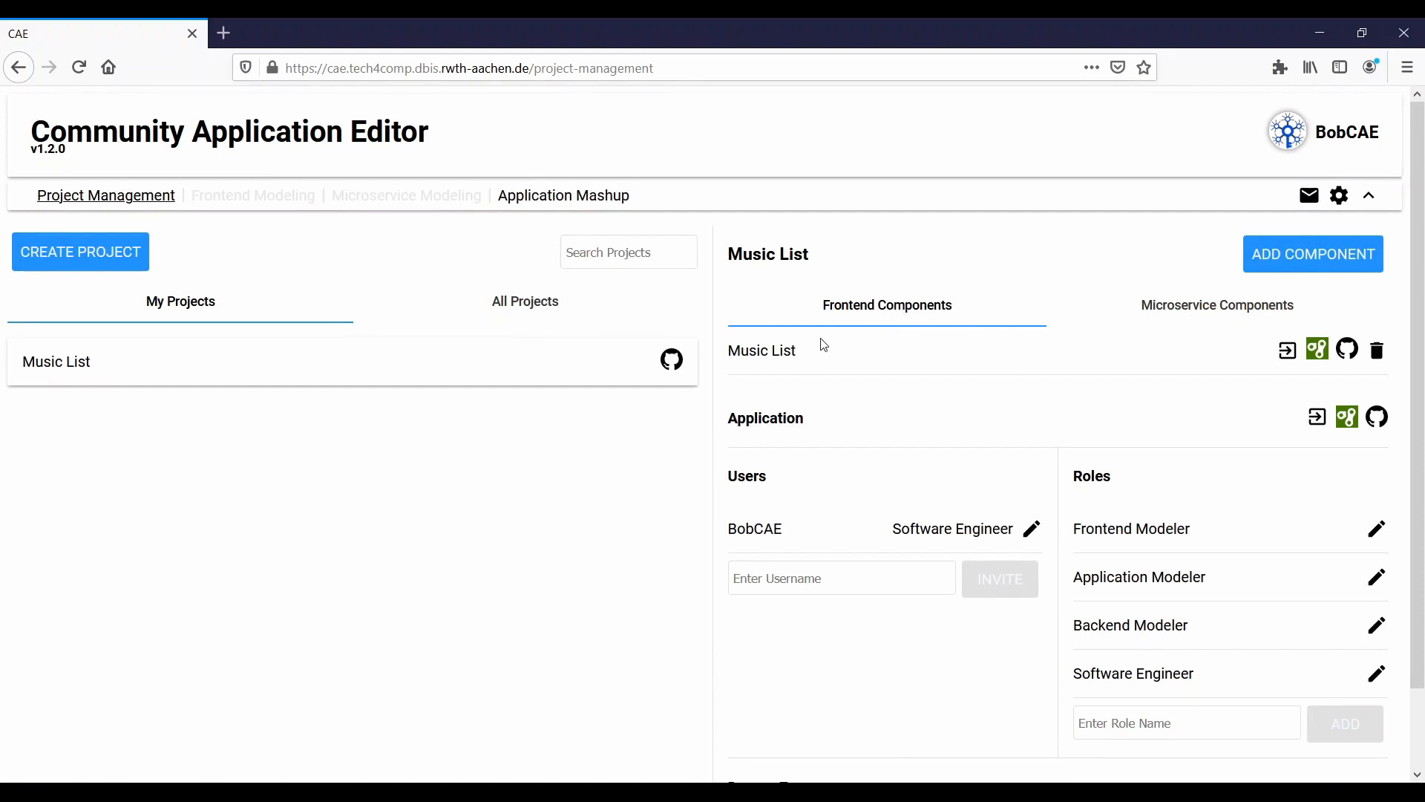
{"action": "left_click", "coordinate": [1286, 352]}
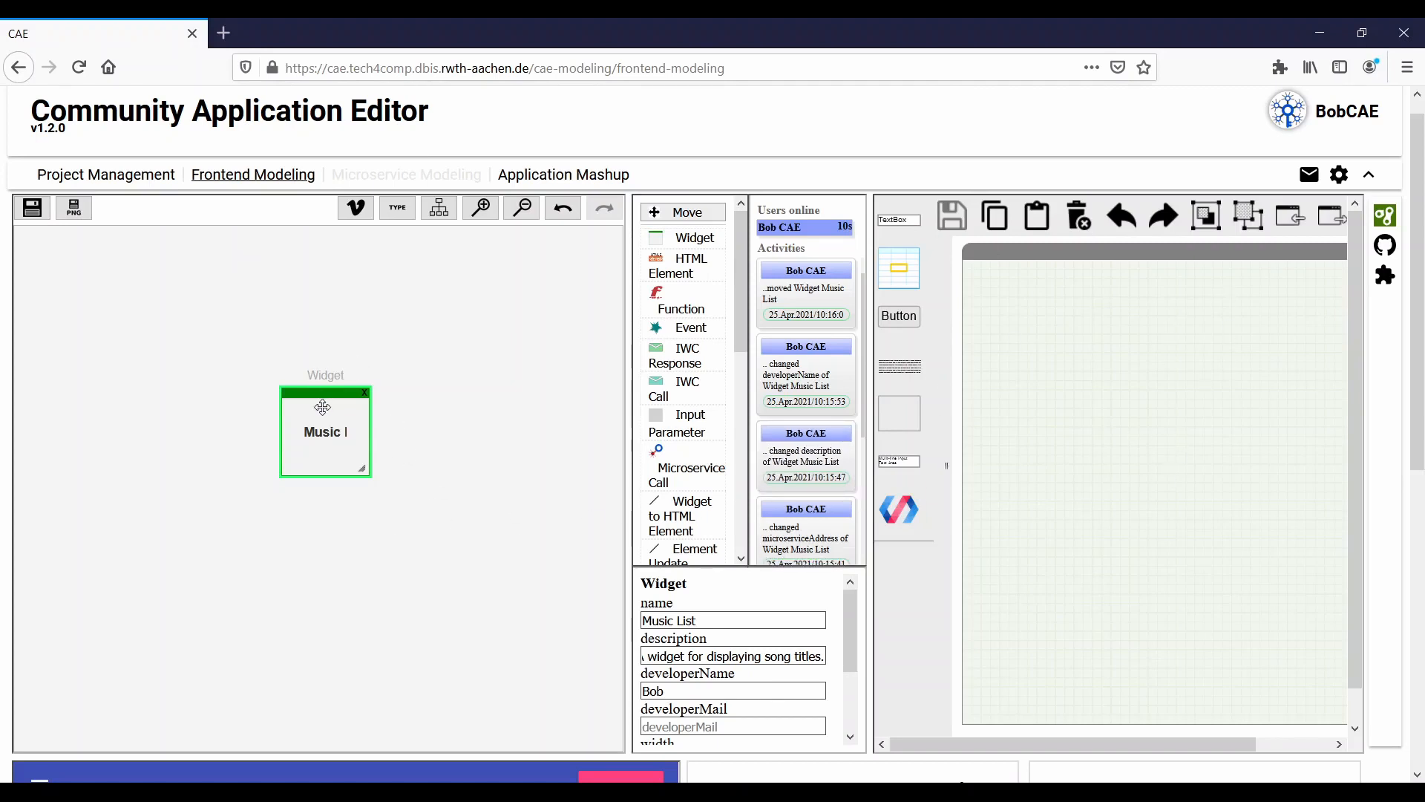
- Add a text paragraph near the upper corner of the wireframe and a button just below it
{"action": "left_click_drag", "start_coordinate": [313, 405], "coordinate": [308, 399]}
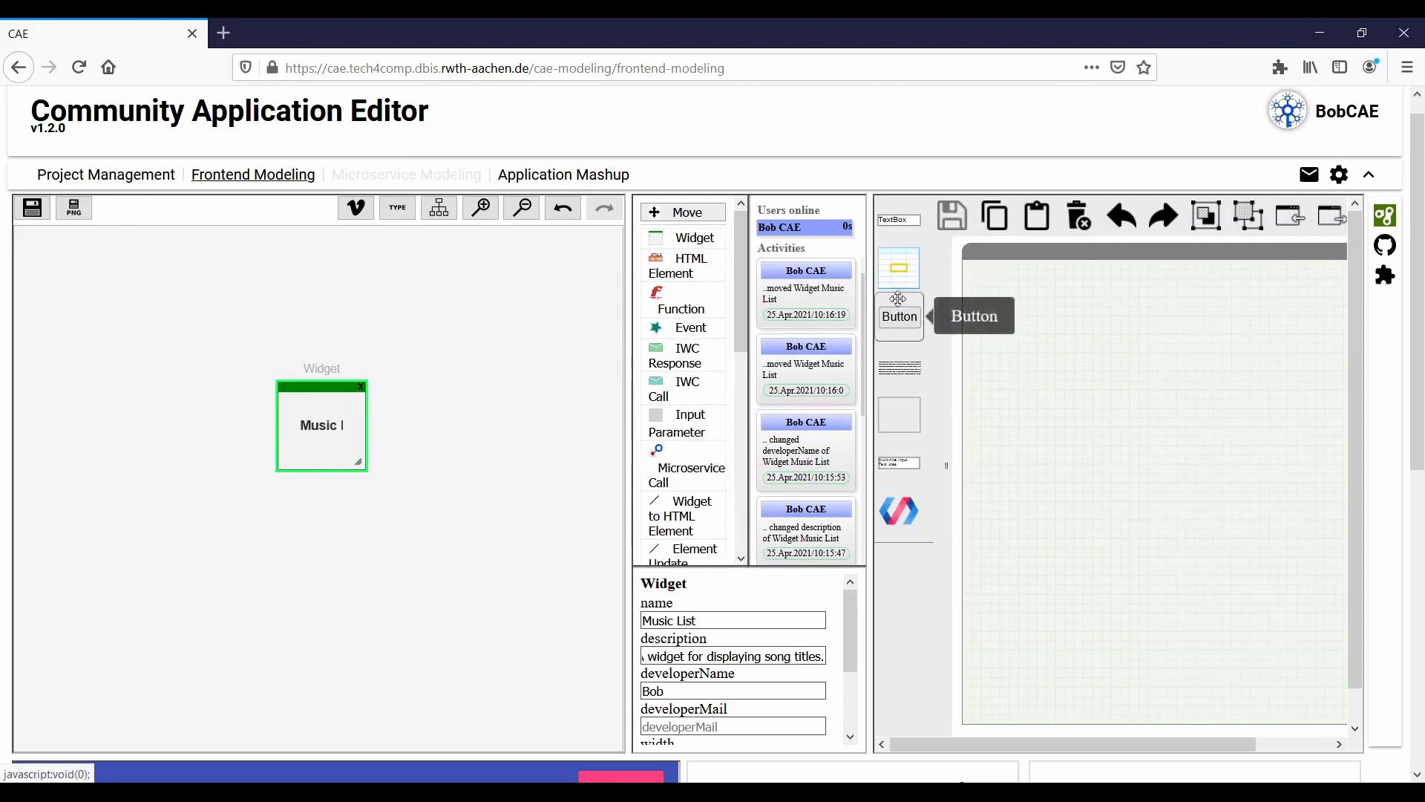
{"action": "left_click_drag", "start_coordinate": [896, 311], "coordinate": [980, 300]}
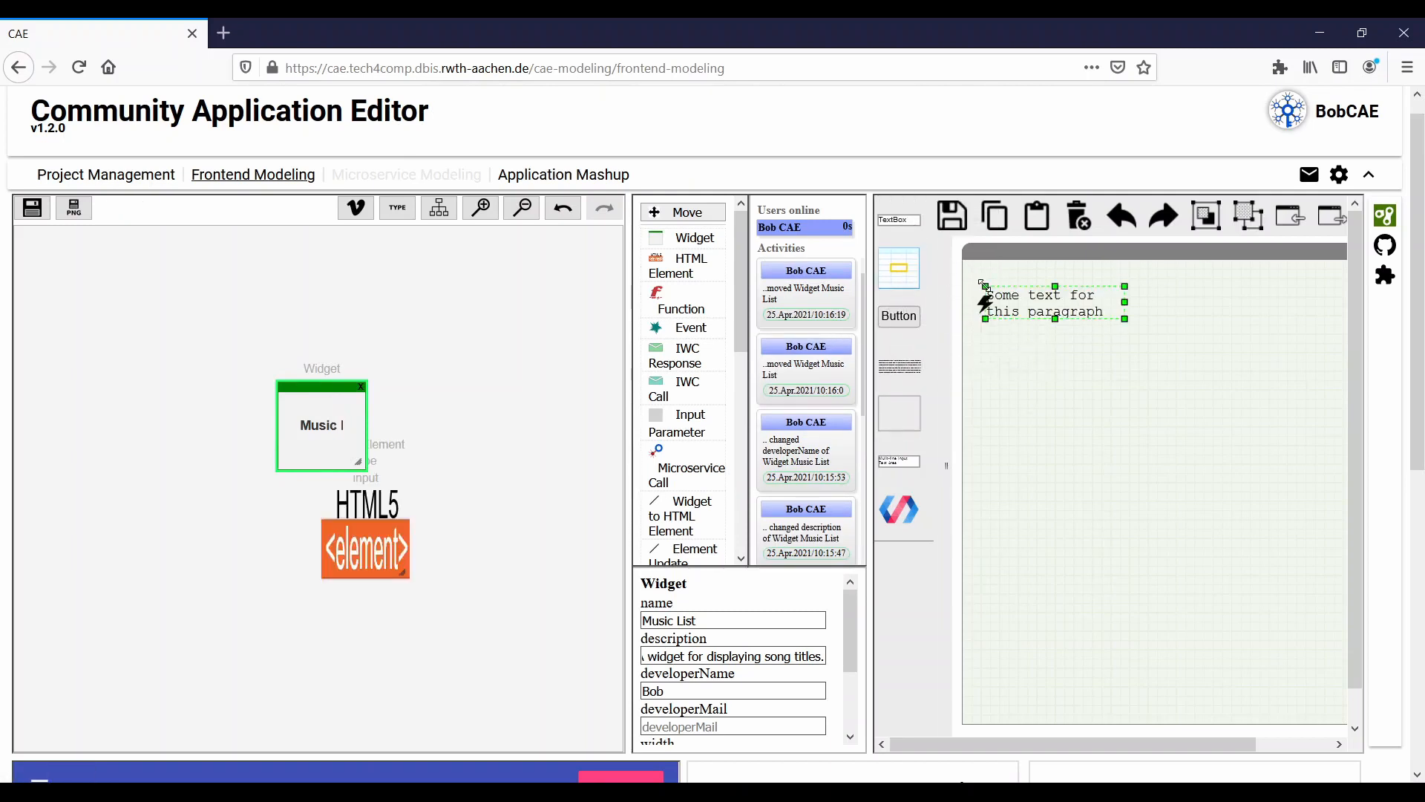
{"action": "left_click_drag", "start_coordinate": [900, 319], "coordinate": [1060, 379]}
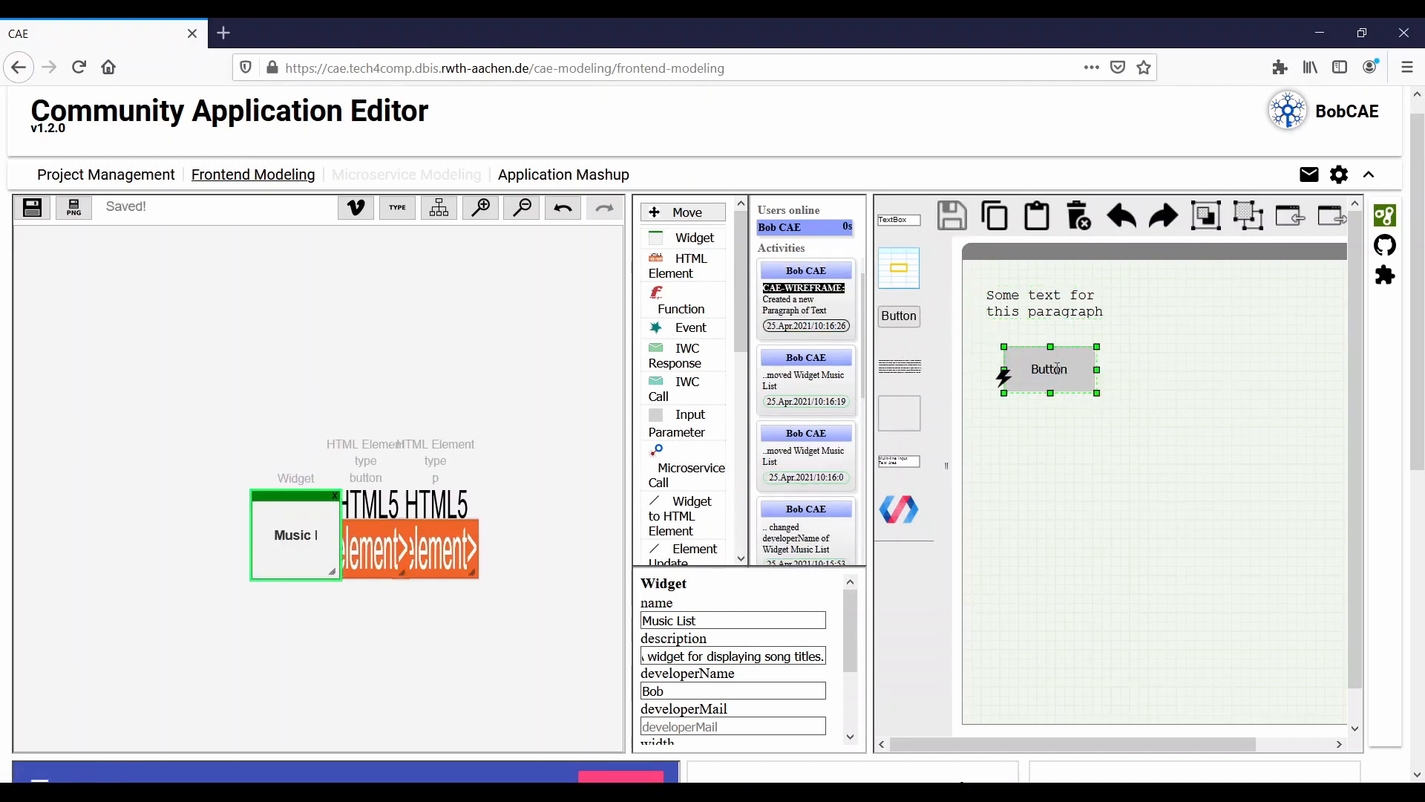
- Label the wireframe button "Reload songs"
{"action": "double_click", "coordinate": [1054, 371]}
{"action": "type", "text": "Reload"}
{"action": "key", "text": "Return"}
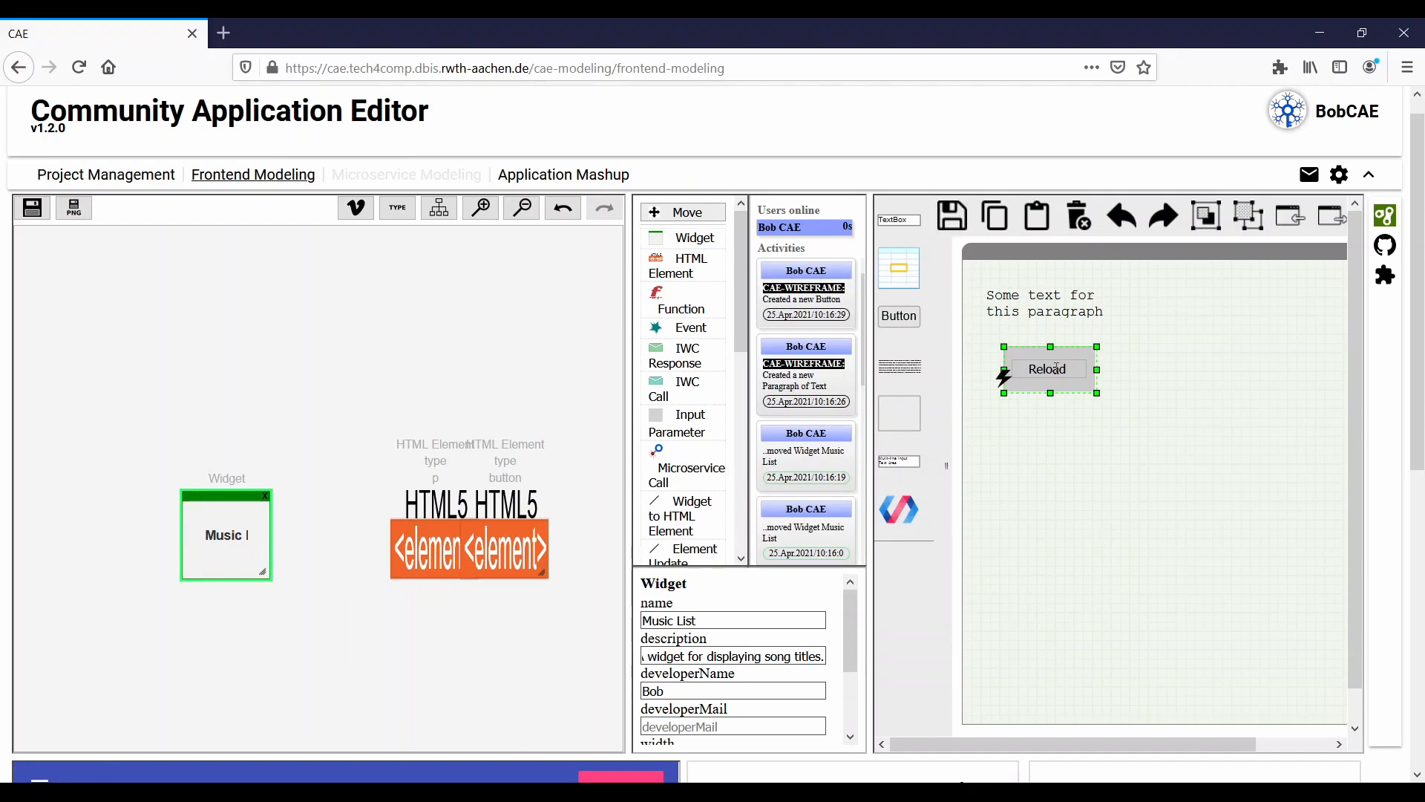
{"action": "type", "text": "songs"}
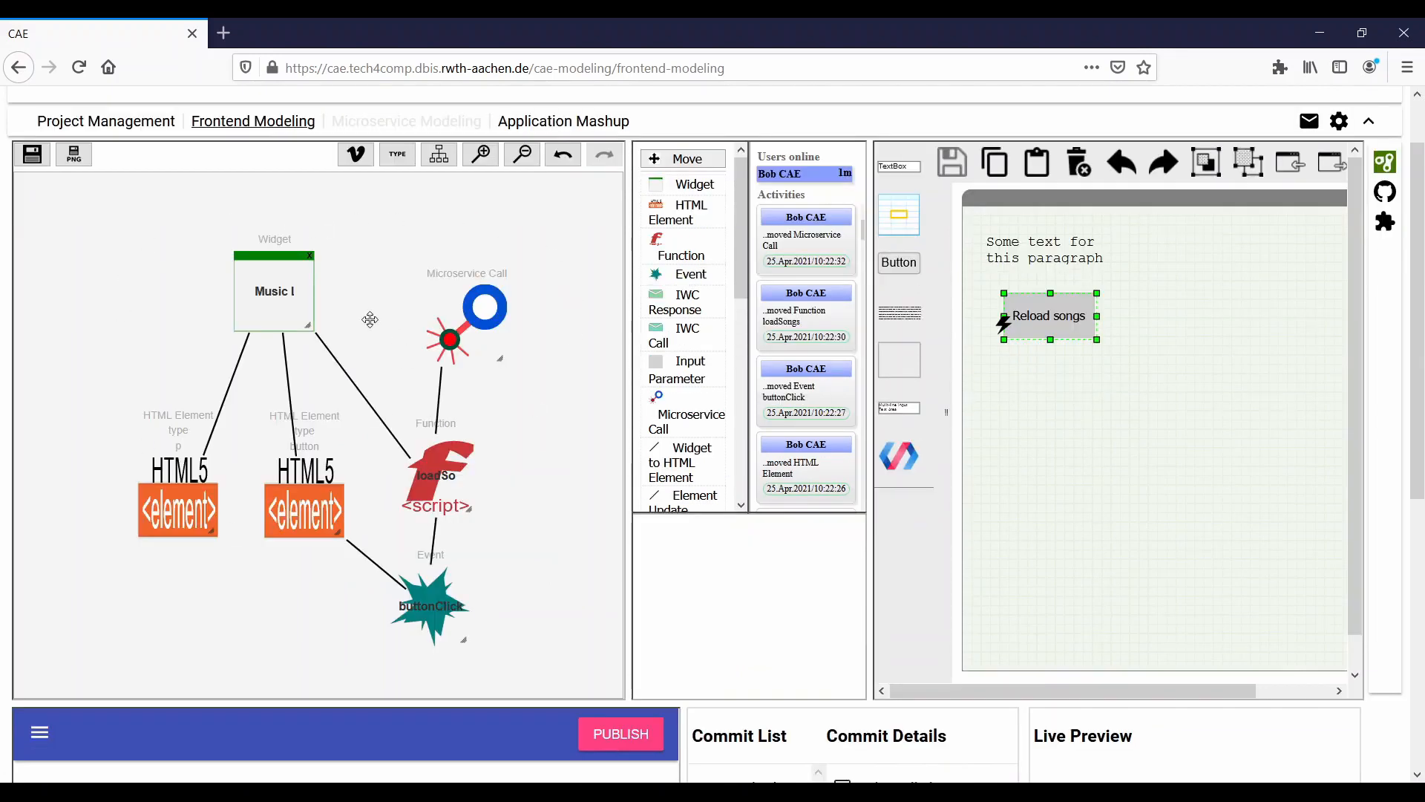
- Inspect the properties of the paragraph element, button element, buttonClick event and loadSongs function in the model
{"action": "left_click", "coordinate": [171, 512]}
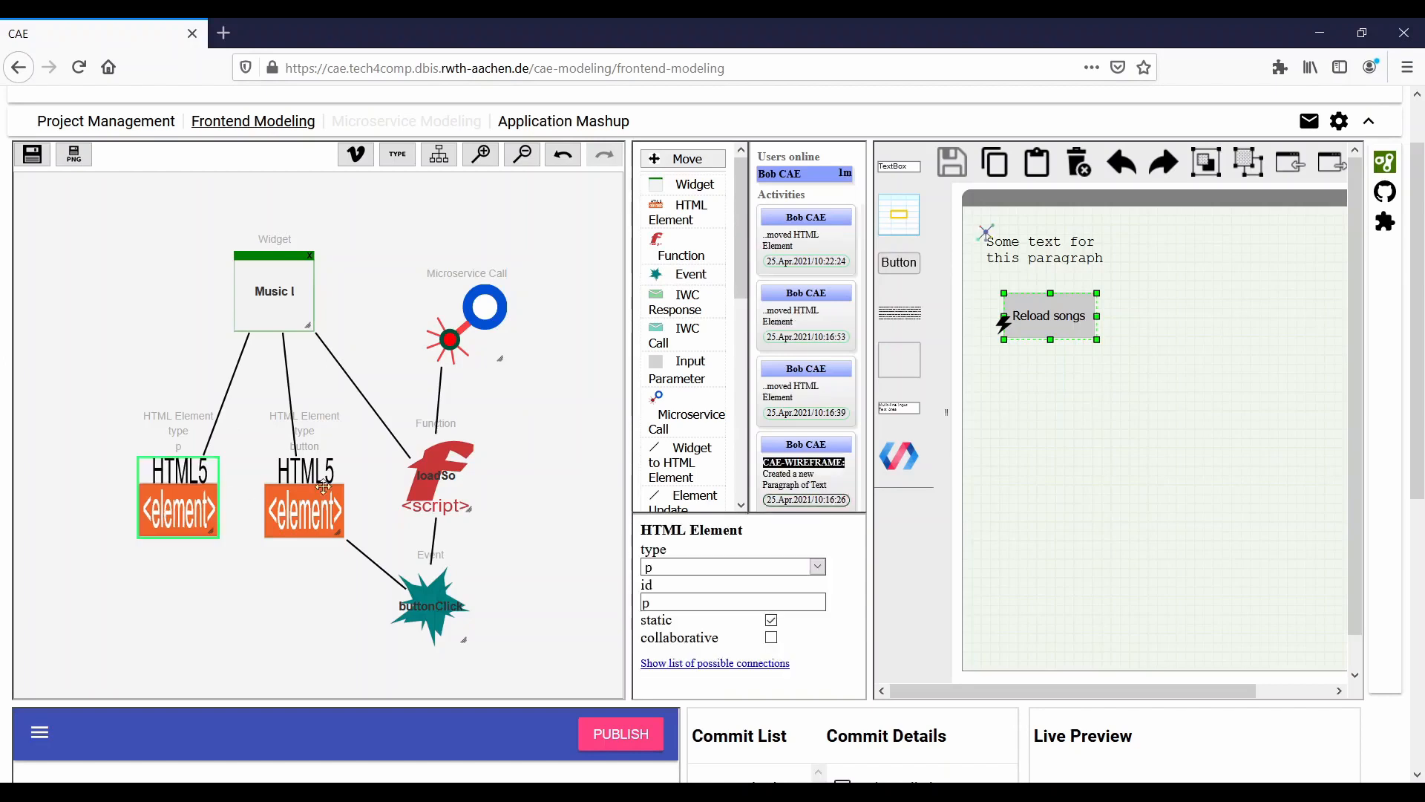
{"action": "left_click", "coordinate": [332, 486]}
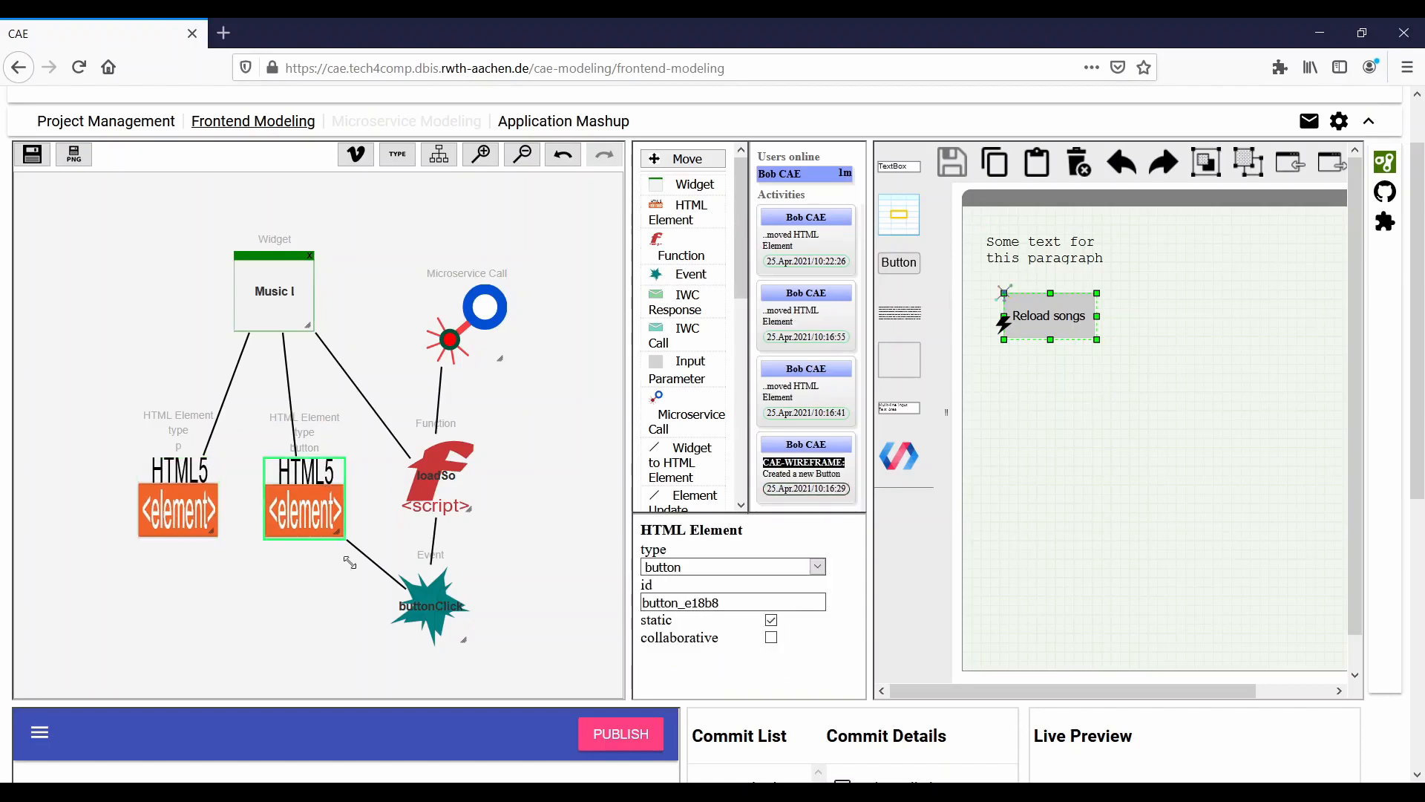
{"action": "left_click", "coordinate": [433, 571]}
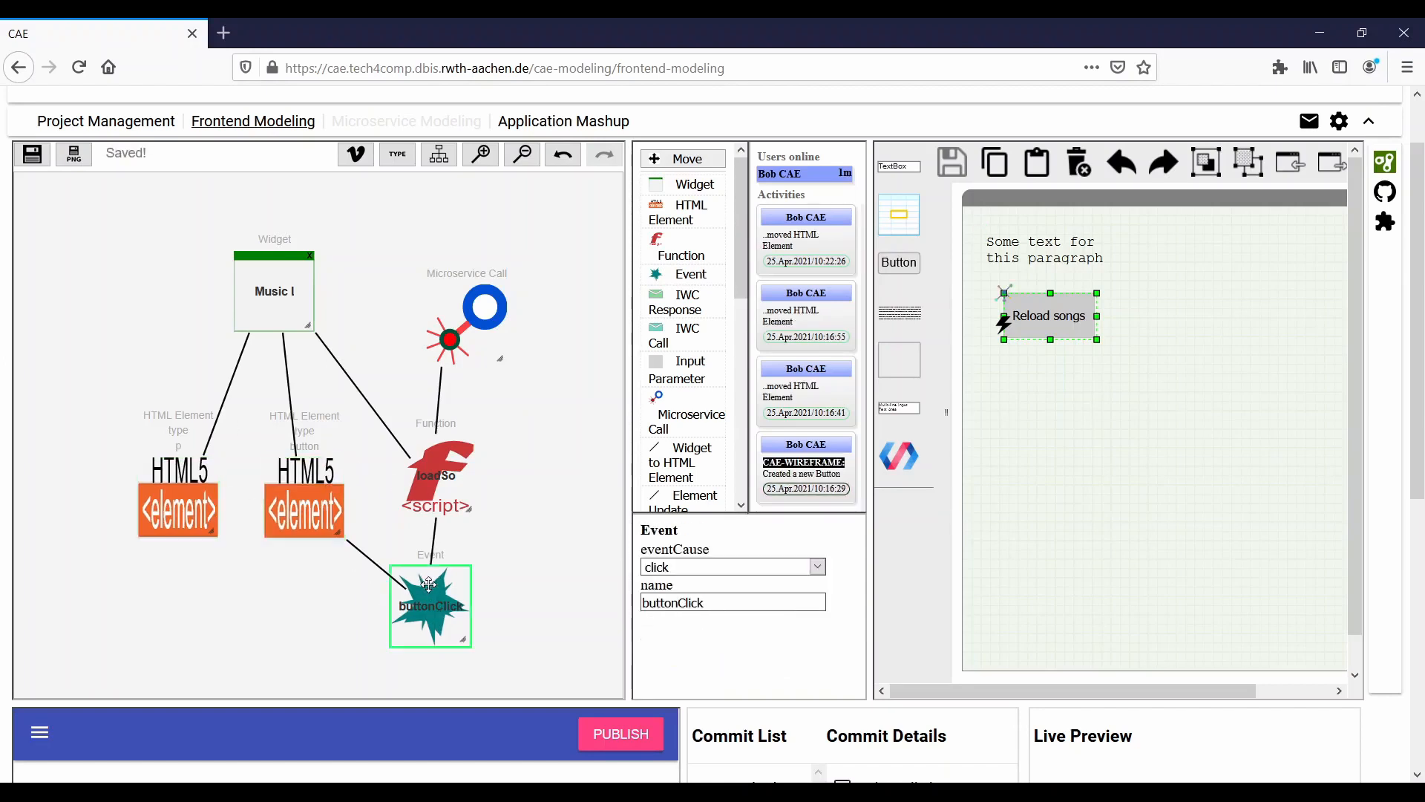
{"action": "left_click", "coordinate": [444, 466]}
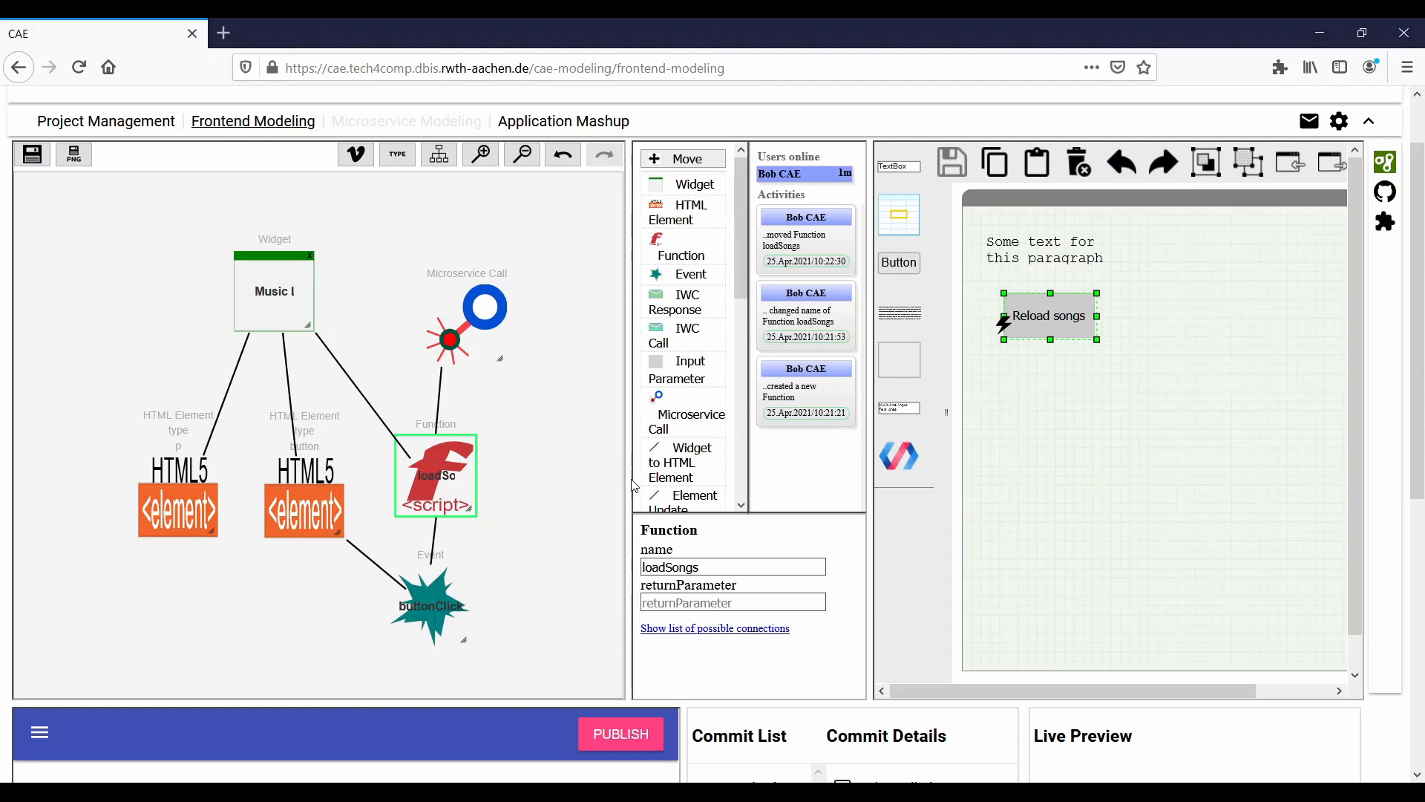
- Commit all model changes as new version 0.1.0 with the message "Init model"
{"action": "scroll", "coordinate": [629, 488], "scroll_direction": "down", "scroll_amount": 6}
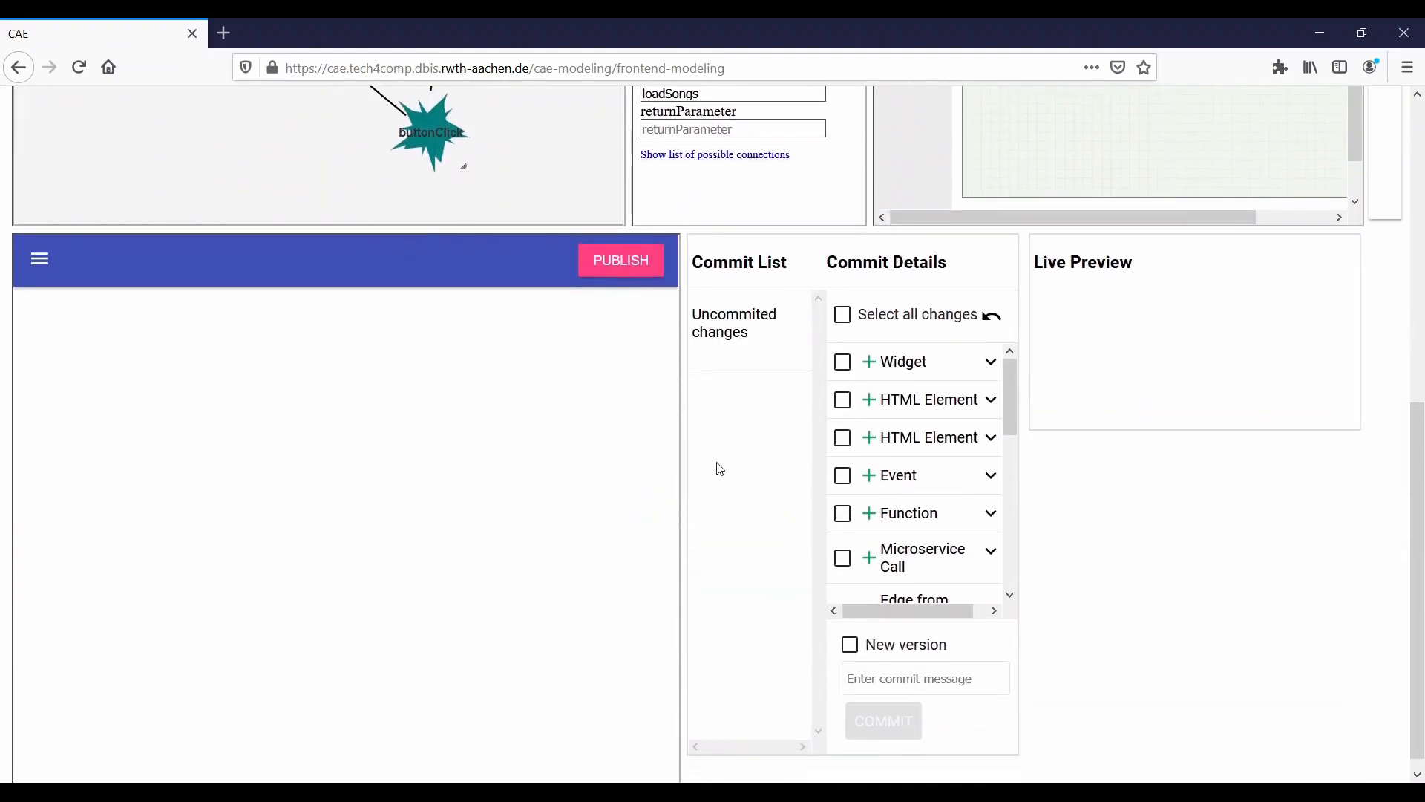
{"action": "left_click", "coordinate": [842, 315]}
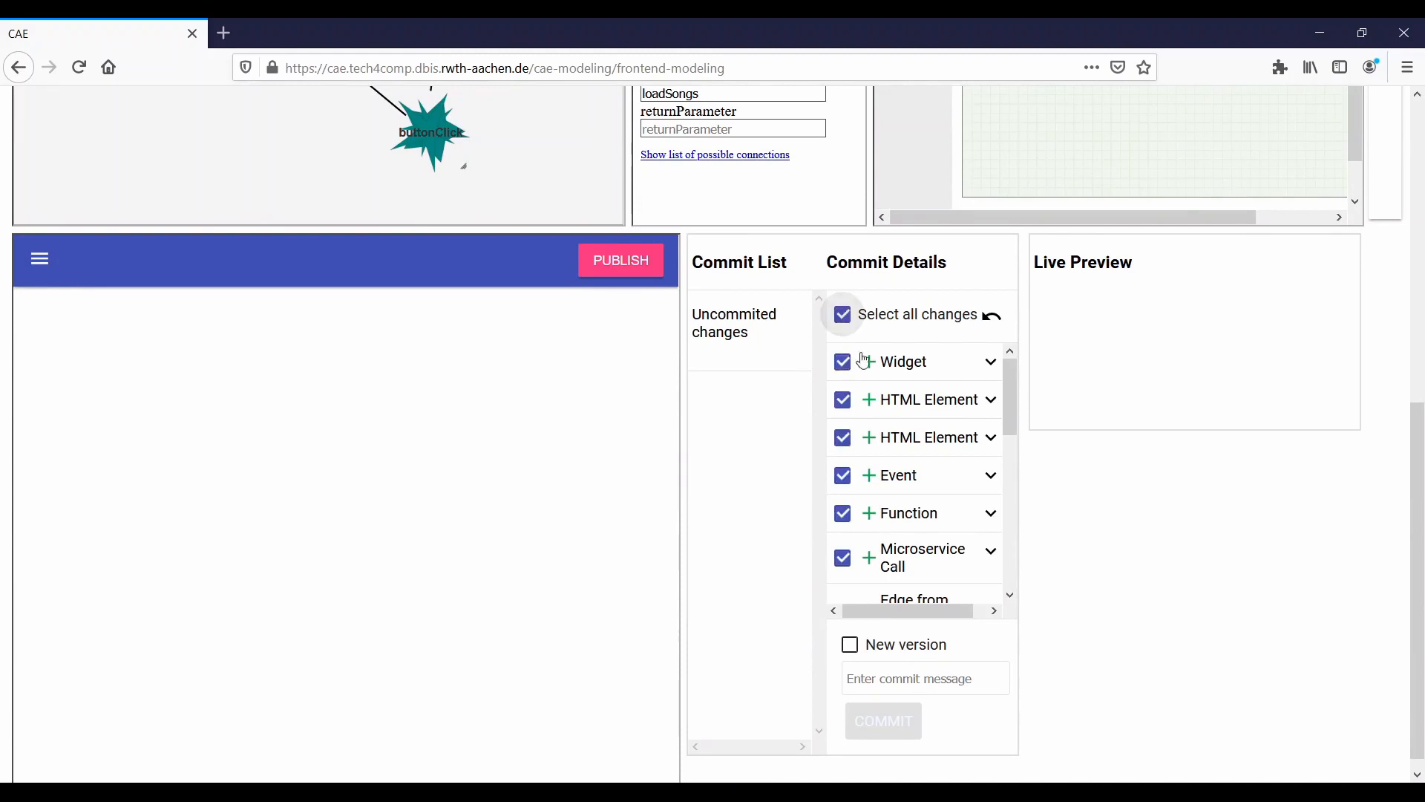
{"action": "left_click", "coordinate": [892, 666]}
{"action": "type", "text": "Init model"}
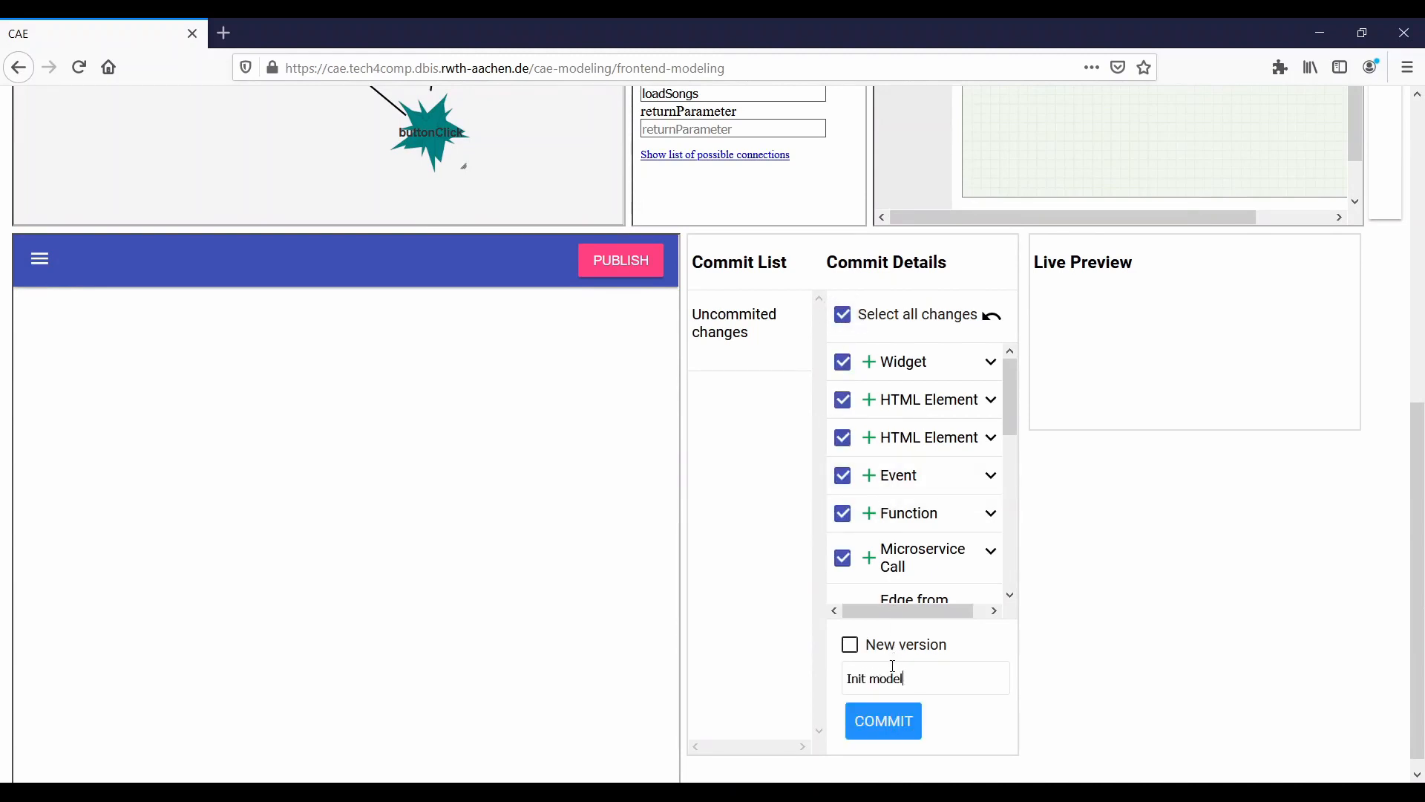
{"action": "left_click", "coordinate": [850, 649]}
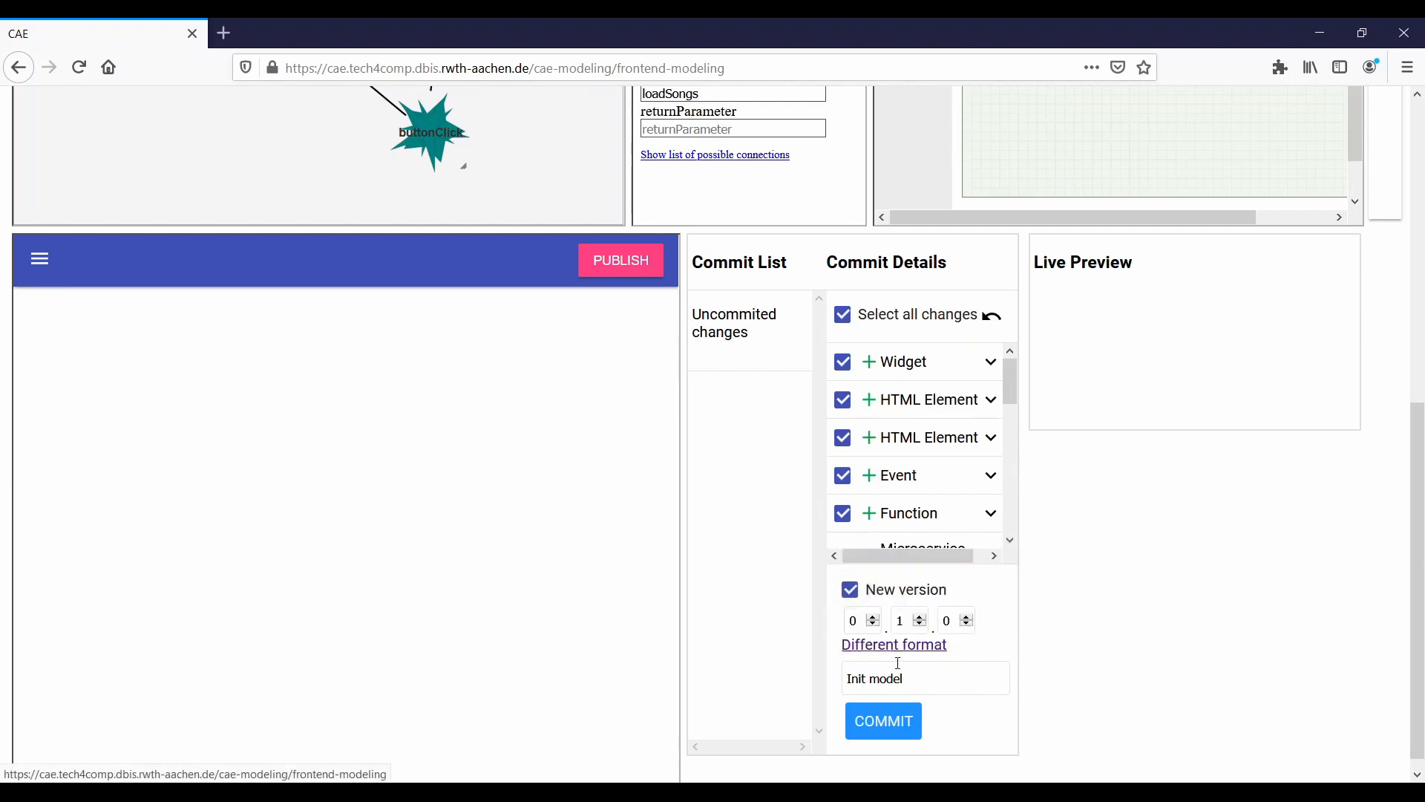
{"action": "left_click", "coordinate": [887, 731]}
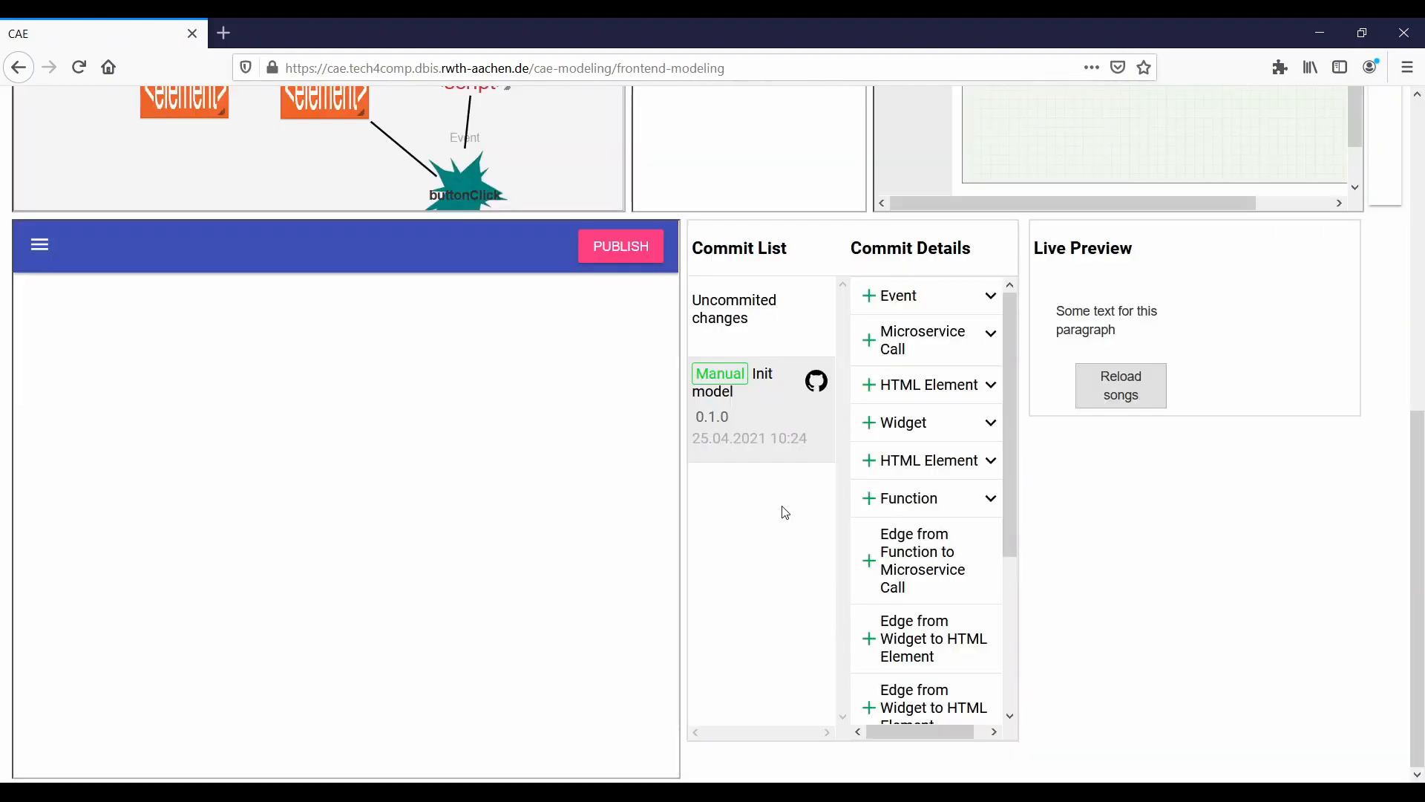
- Review the code generated by the "Init model" commit on GitHub and close the page
{"action": "left_click", "coordinate": [816, 382]}
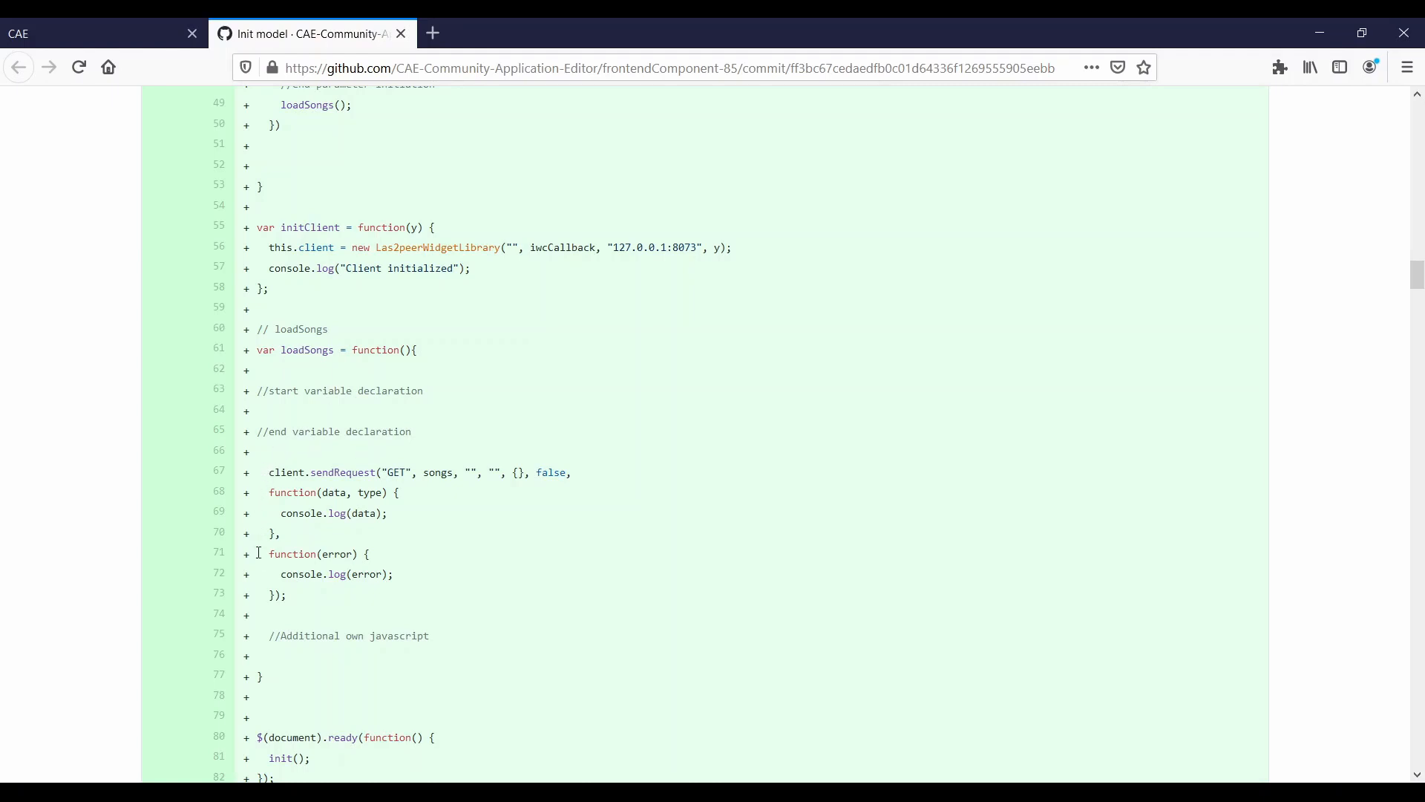
{"action": "key", "text": "ctrl+w"}
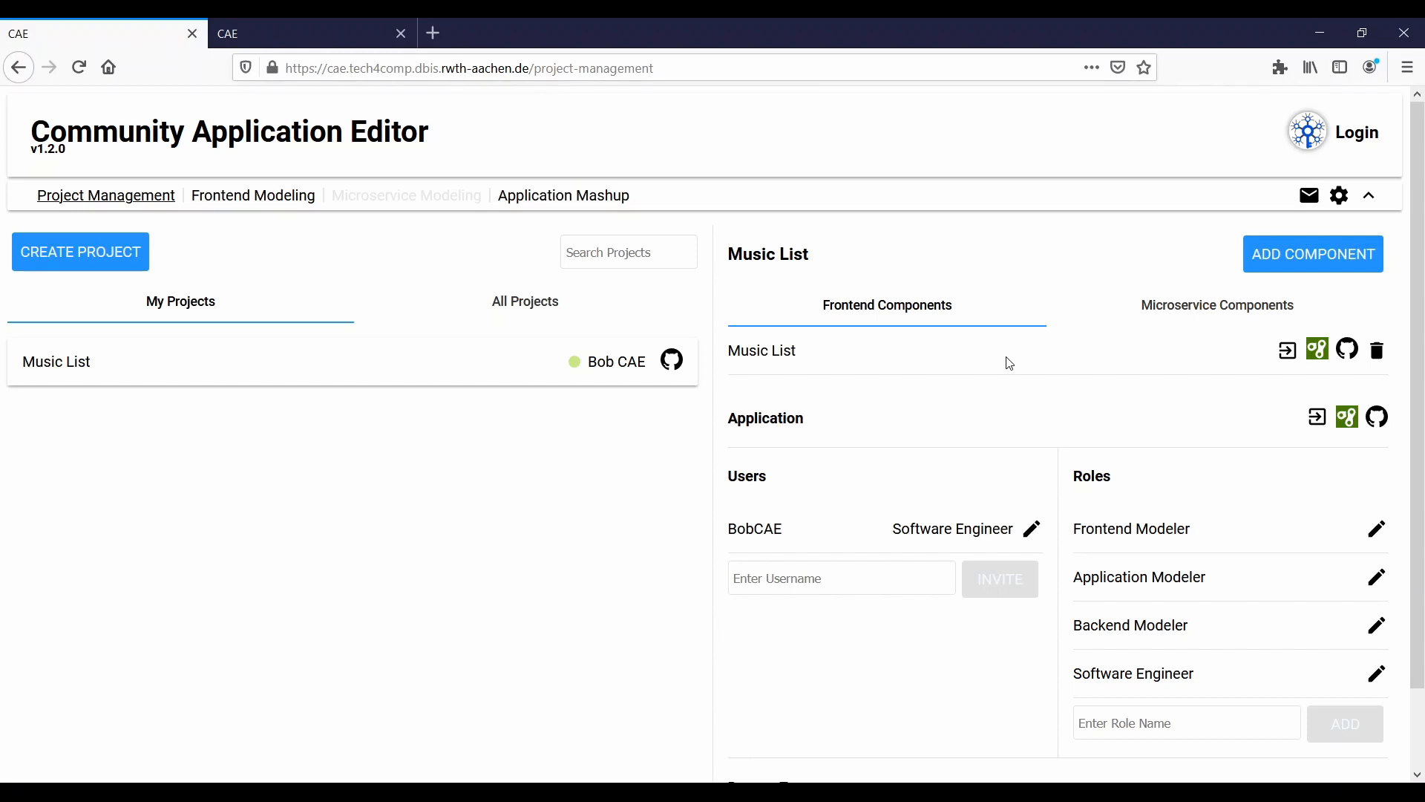
- View the project's microservice components and check which versions of the Music List frontend component the application mashup offers
{"action": "left_click", "coordinate": [1078, 319]}
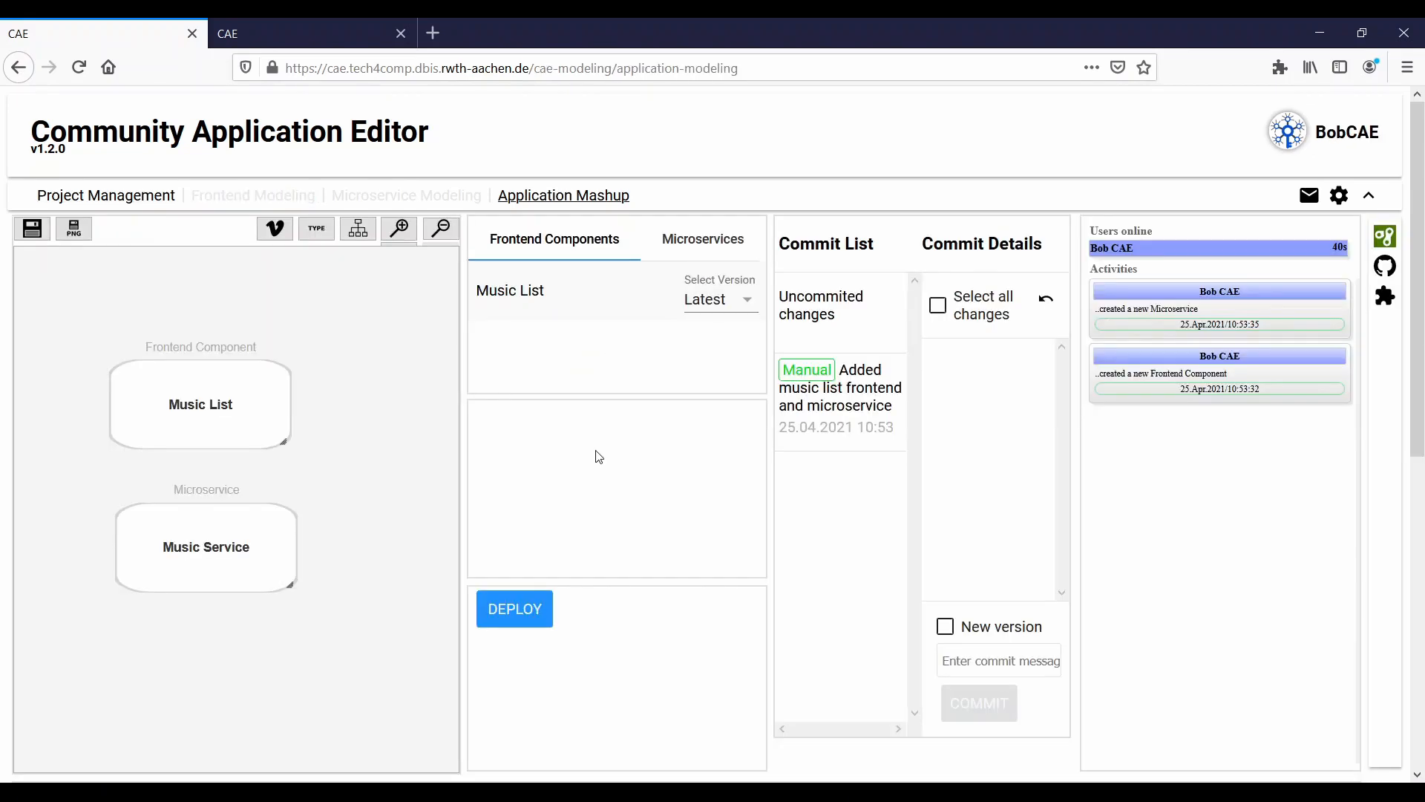
{"action": "left_click", "coordinate": [713, 297]}
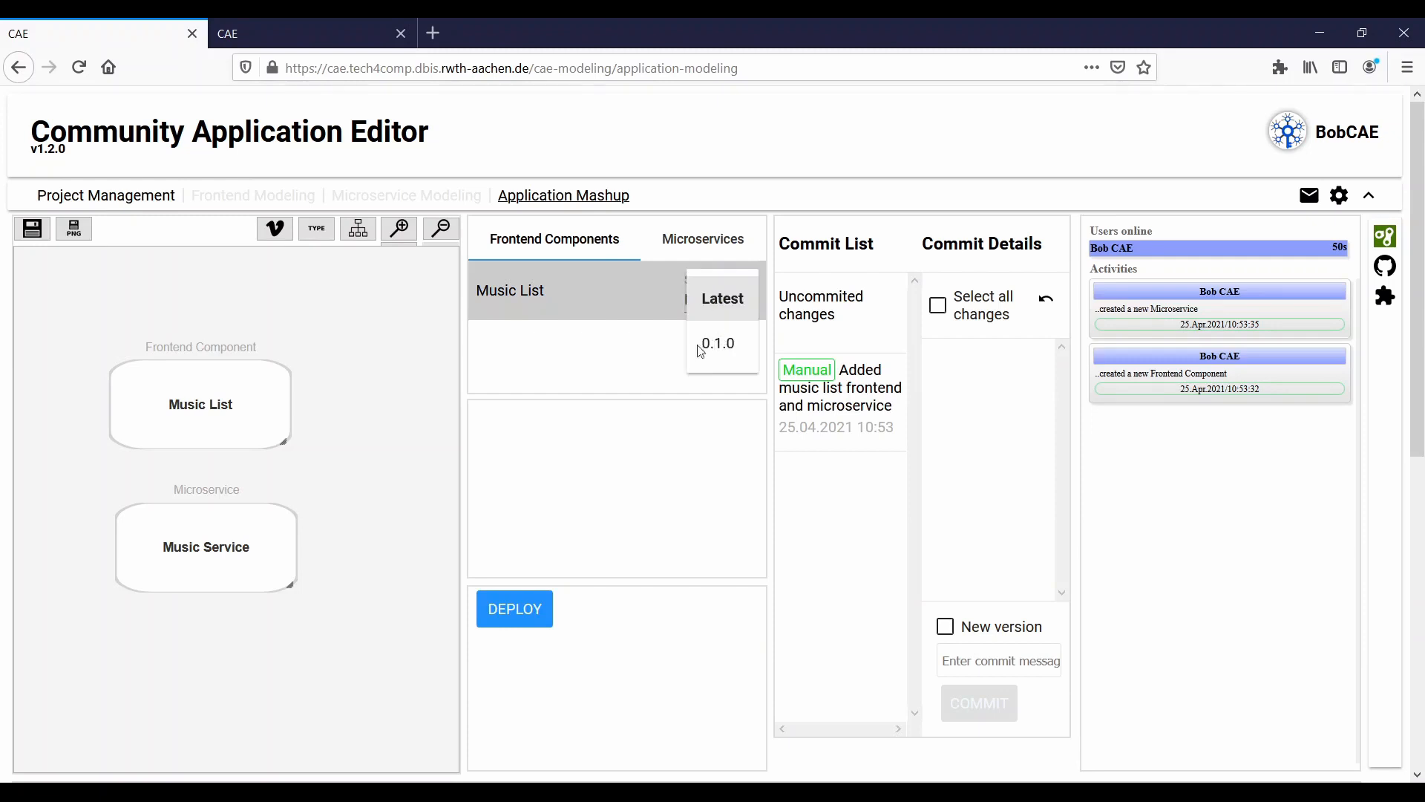
{"action": "left_click", "coordinate": [566, 406]}
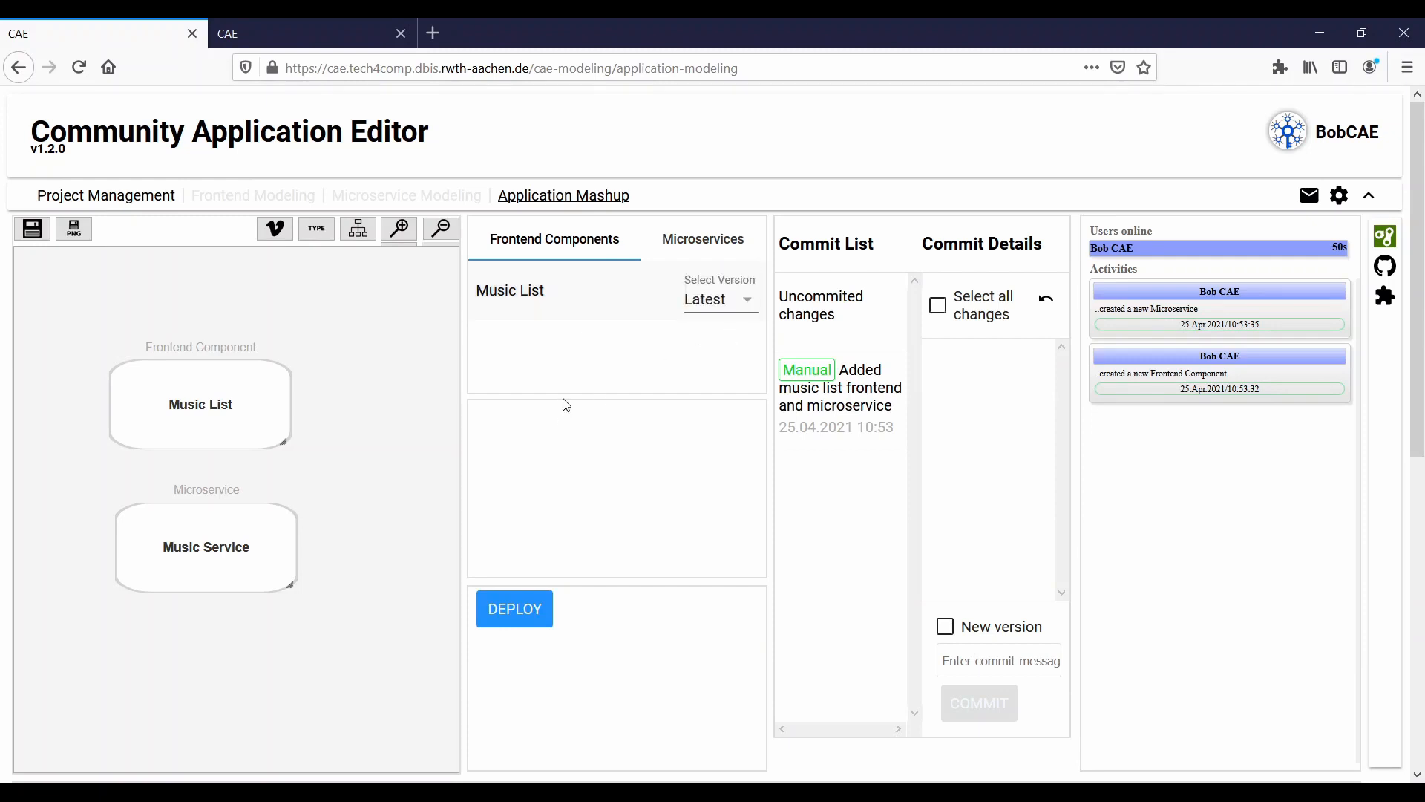
- Deploy the mashup application, open the deployment and test its song reload
{"action": "left_click", "coordinate": [526, 611]}
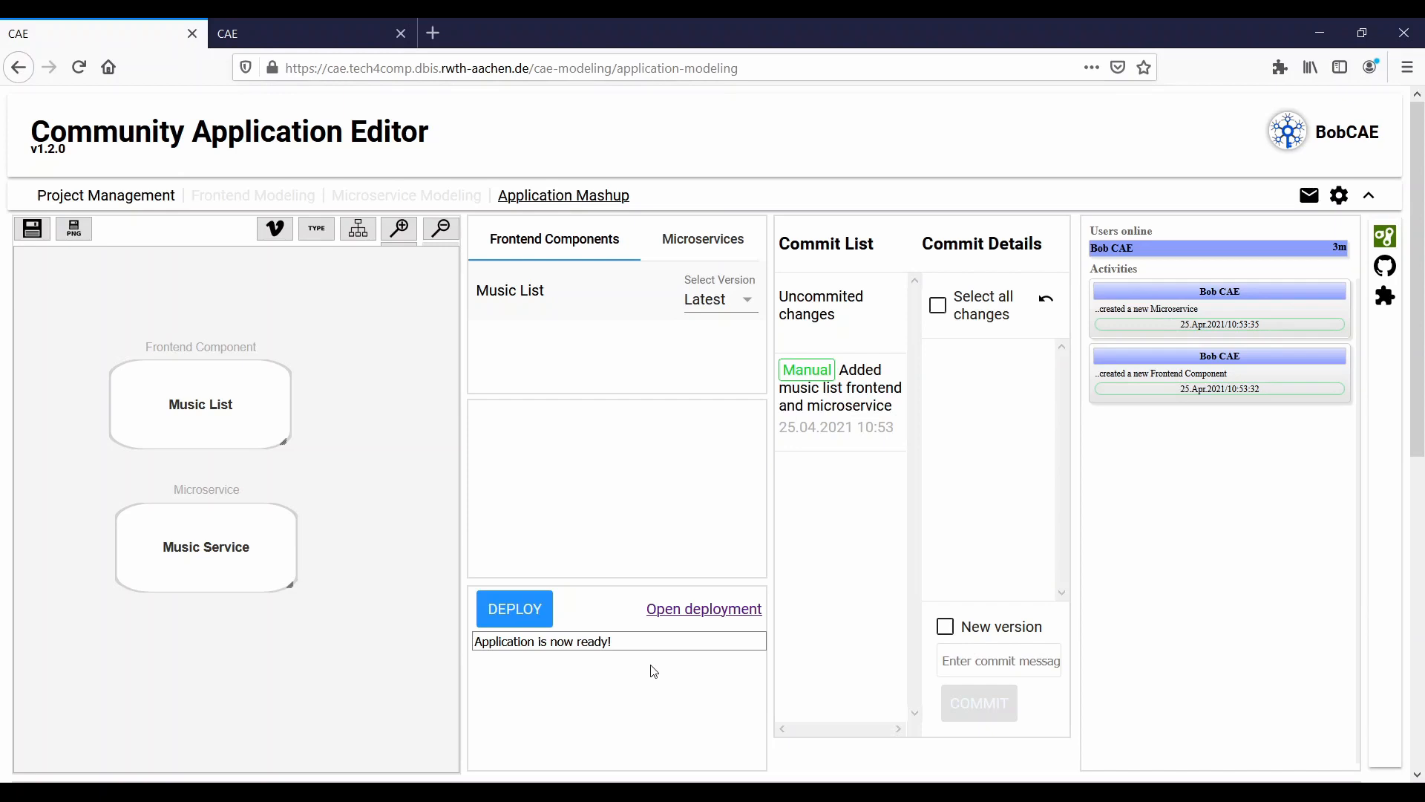
{"action": "left_click", "coordinate": [720, 610]}
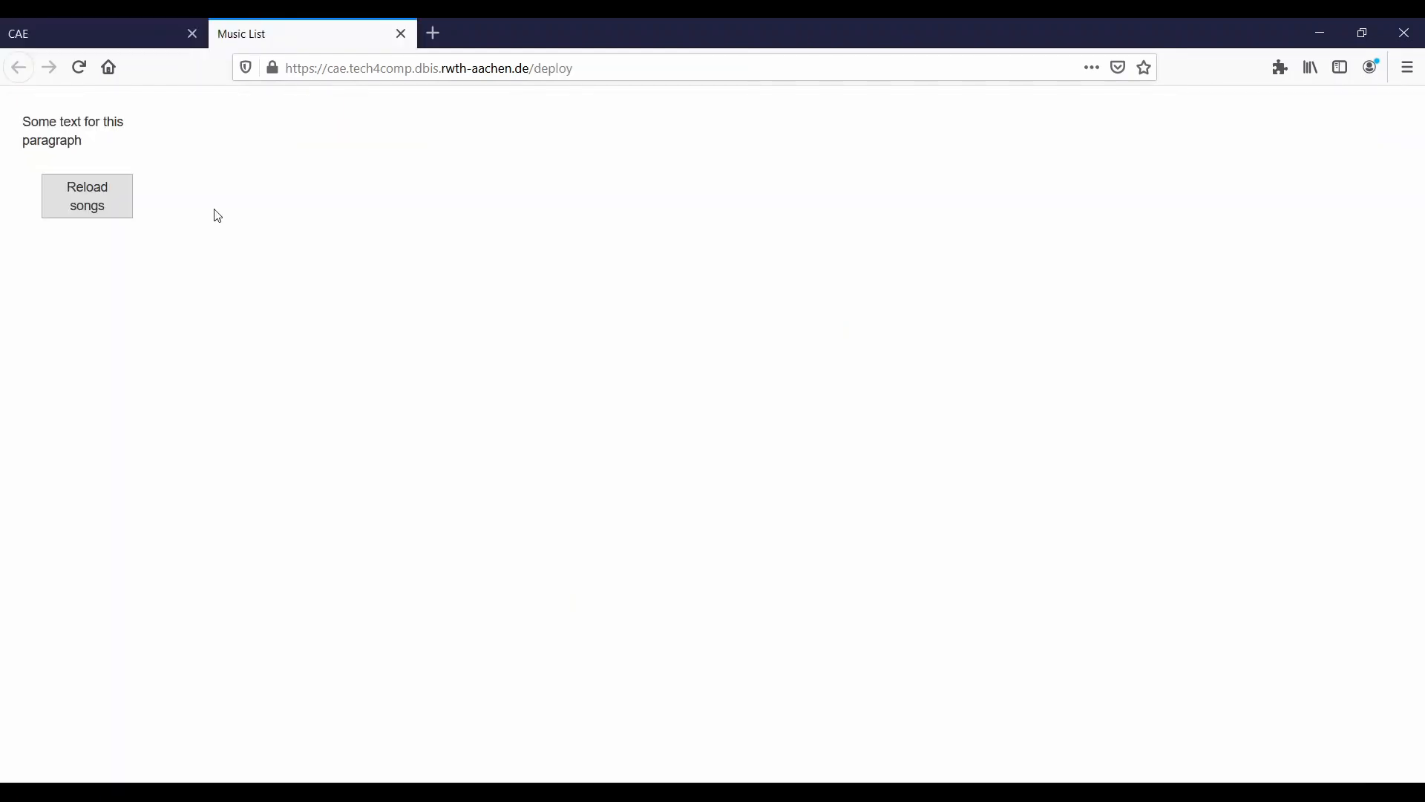
{"action": "left_click", "coordinate": [107, 207]}
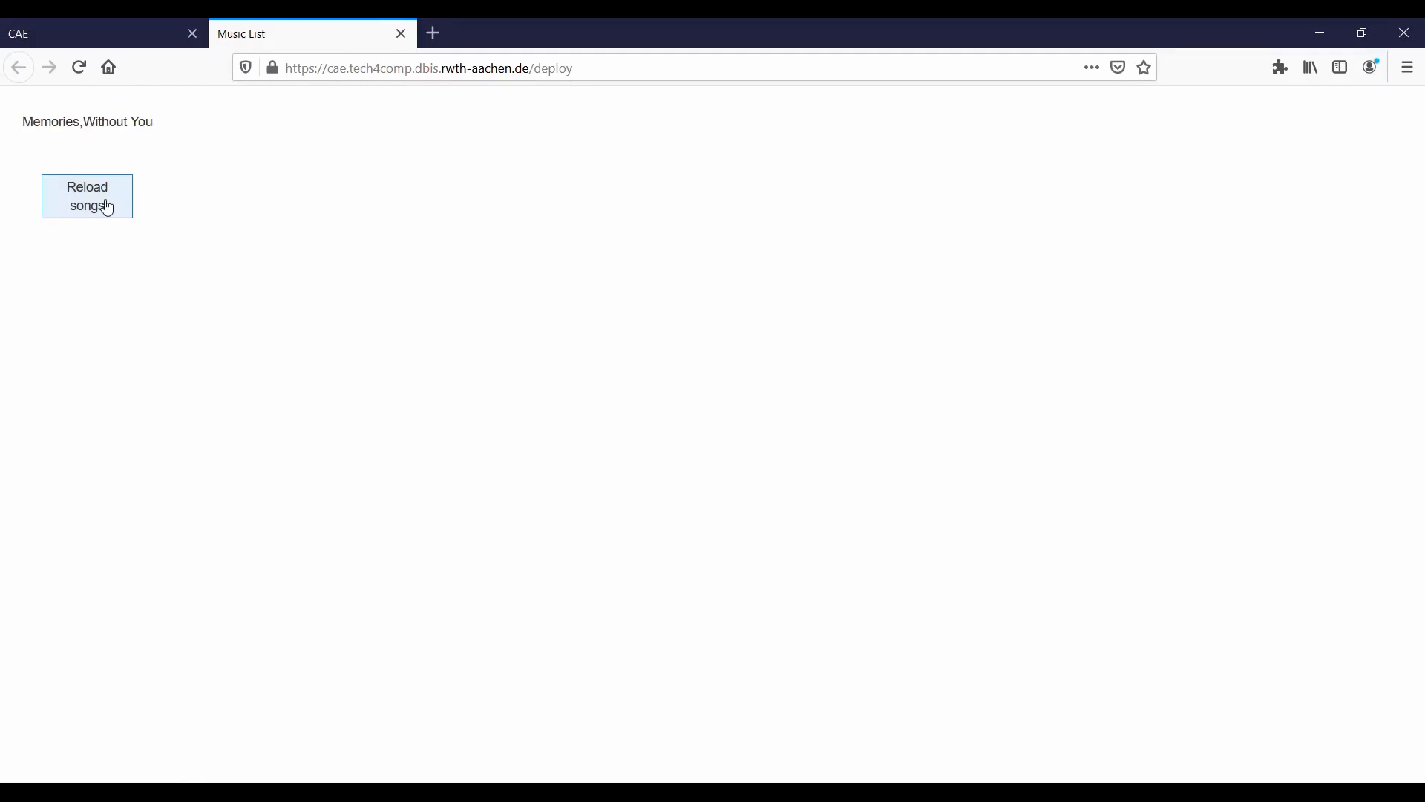